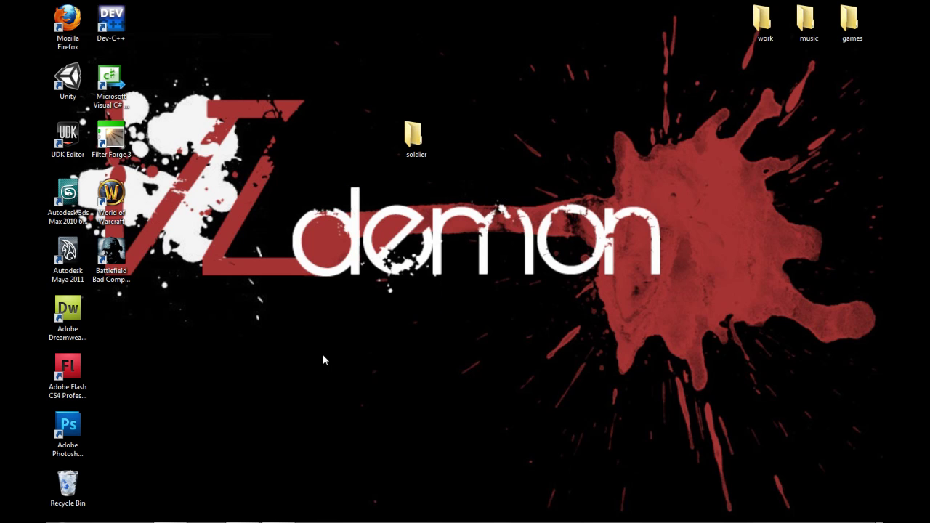
- Bring back the soldier.max scene in 3ds Max and orbit to look down on the soldier
{"action": "left_click_drag", "start_coordinate": [408, 306], "coordinate": [245, 430]}
{"action": "left_click_drag", "start_coordinate": [476, 288], "coordinate": [345, 421]}
{"action": "left_click_drag", "start_coordinate": [347, 303], "coordinate": [661, 174]}
{"action": "left_click_drag", "start_coordinate": [349, 183], "coordinate": [663, 286]}
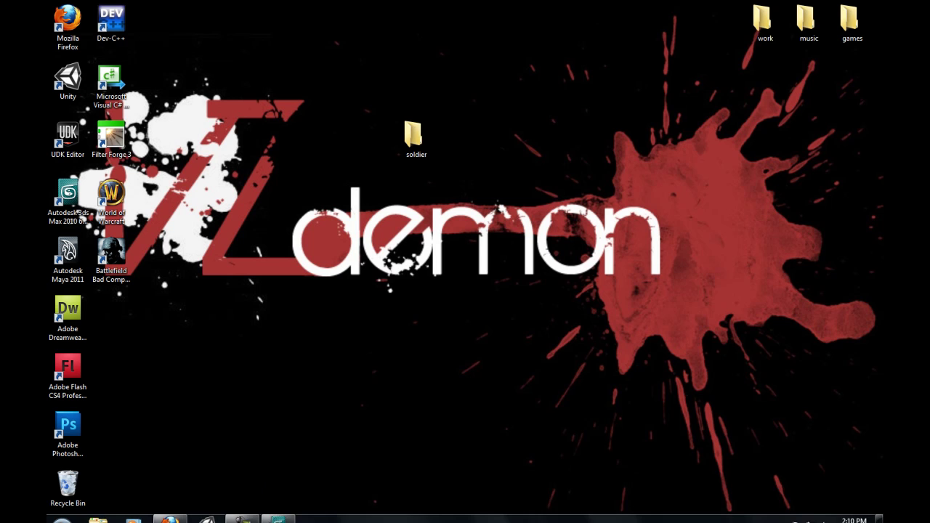
{"action": "left_click", "coordinate": [280, 511]}
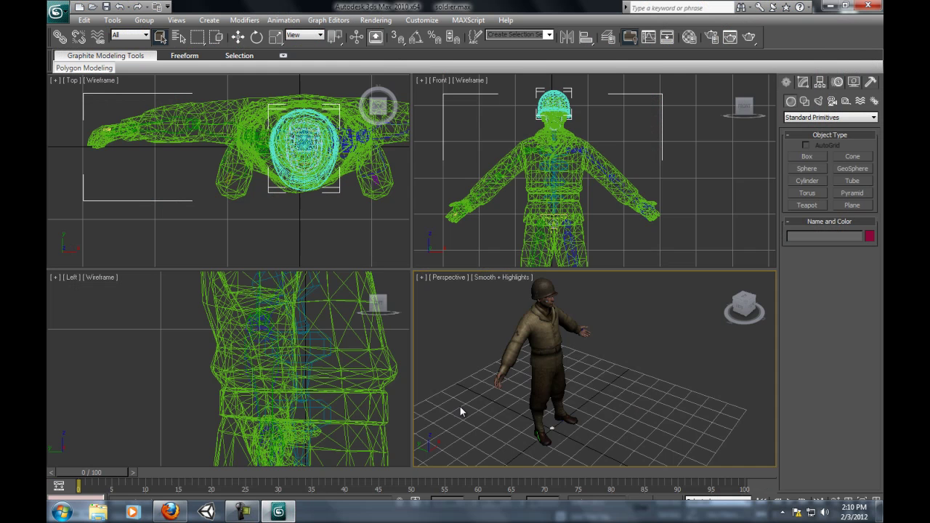
{"action": "scroll", "coordinate": [585, 328], "scroll_direction": "up", "scroll_amount": 3}
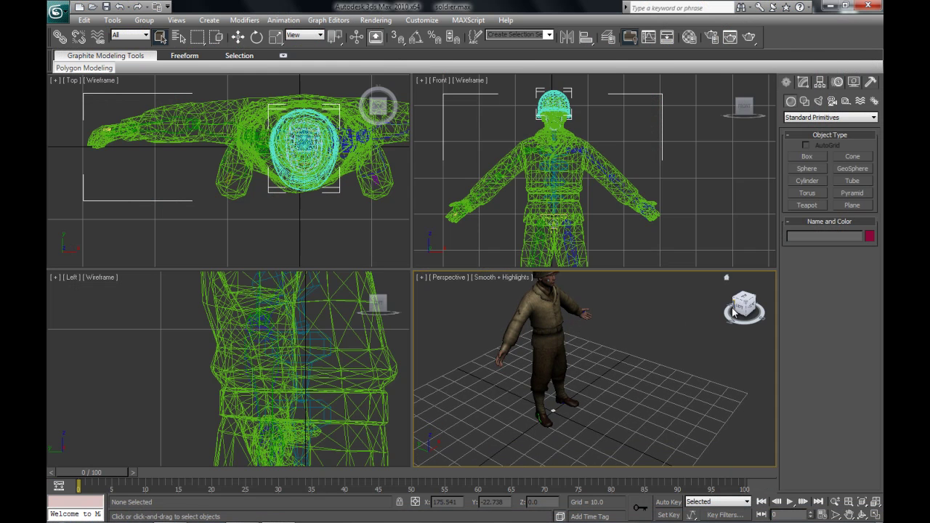
{"action": "left_click_drag", "start_coordinate": [748, 306], "coordinate": [716, 299]}
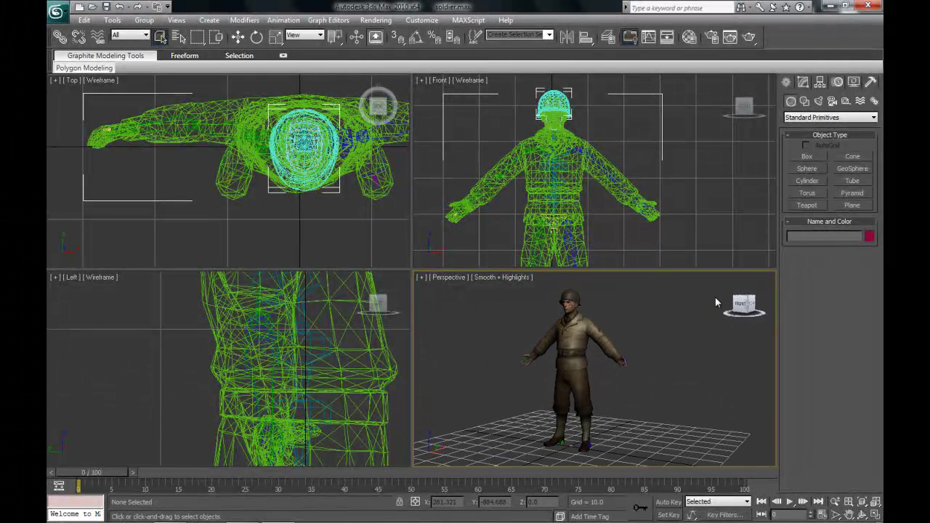
- Select the soldier group and the left upper arm bone, then reframe the front view
{"action": "left_click", "coordinate": [553, 164]}
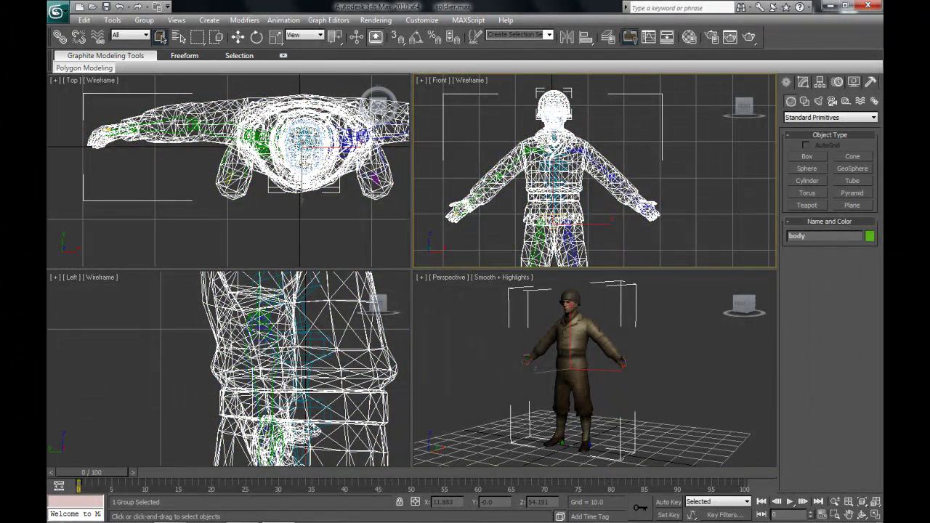
{"action": "scroll", "coordinate": [597, 164], "scroll_direction": "up", "scroll_amount": 6}
{"action": "middle_click_drag", "start_coordinate": [625, 190], "coordinate": [601, 196]}
{"action": "left_click", "coordinate": [604, 172]}
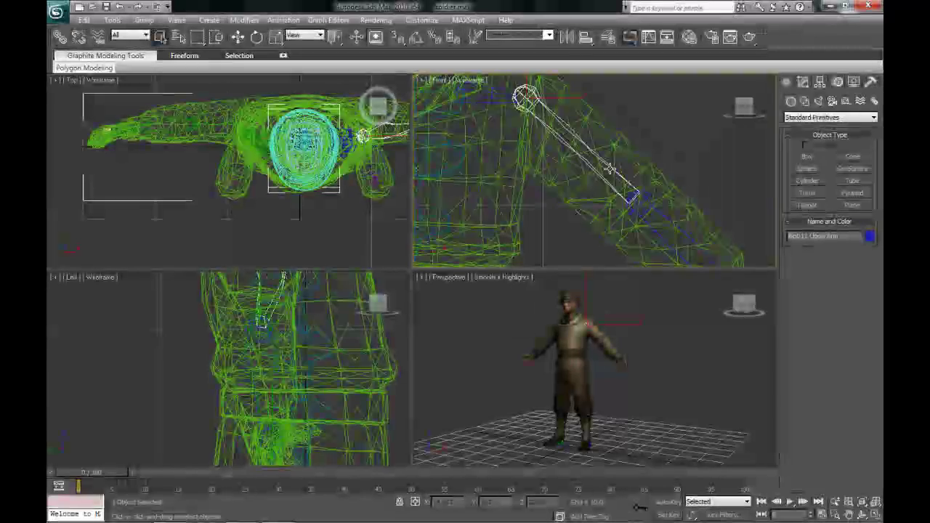
{"action": "left_click", "coordinate": [676, 155]}
{"action": "middle_click_drag", "start_coordinate": [661, 212], "coordinate": [873, 207]}
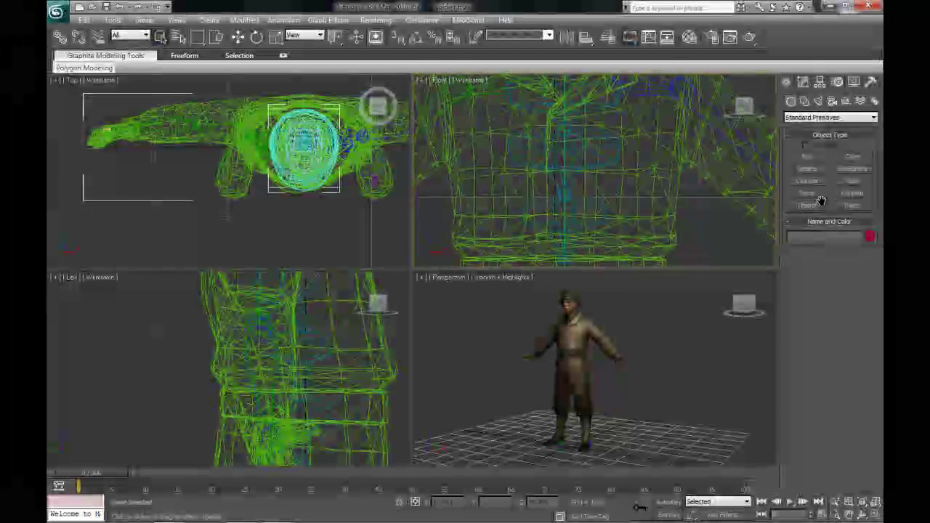
{"action": "key", "text": "z"}
- Turn the perspective view front-on to the soldier, then orbit to a high top-down angle
{"action": "mouse_move", "coordinate": [619, 354]}
{"action": "middle_mouse_down"}
{"action": "mouse_move", "coordinate": [610, 338]}
{"action": "mouse_move", "coordinate": [608, 353]}
{"action": "middle_mouse_up"}
{"action": "left_click", "coordinate": [741, 311]}
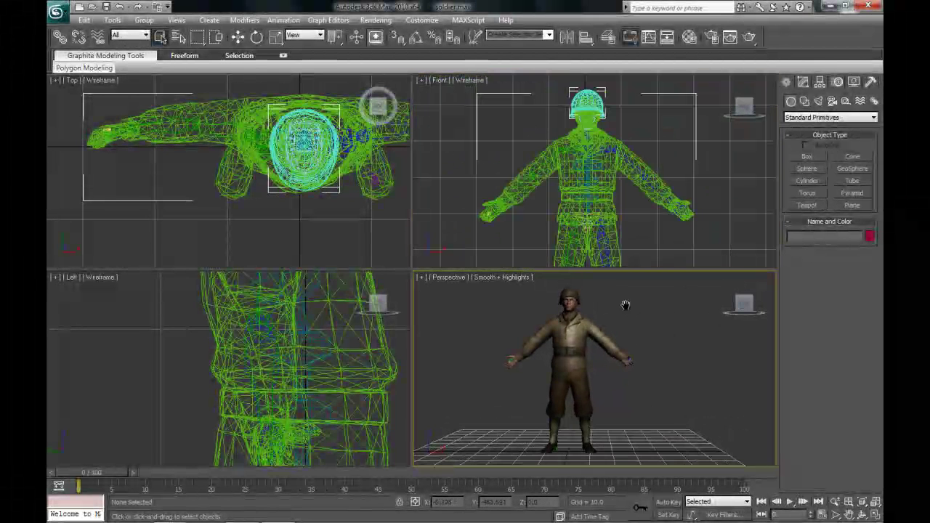
{"action": "middle_click_drag", "start_coordinate": [622, 307], "coordinate": [644, 290]}
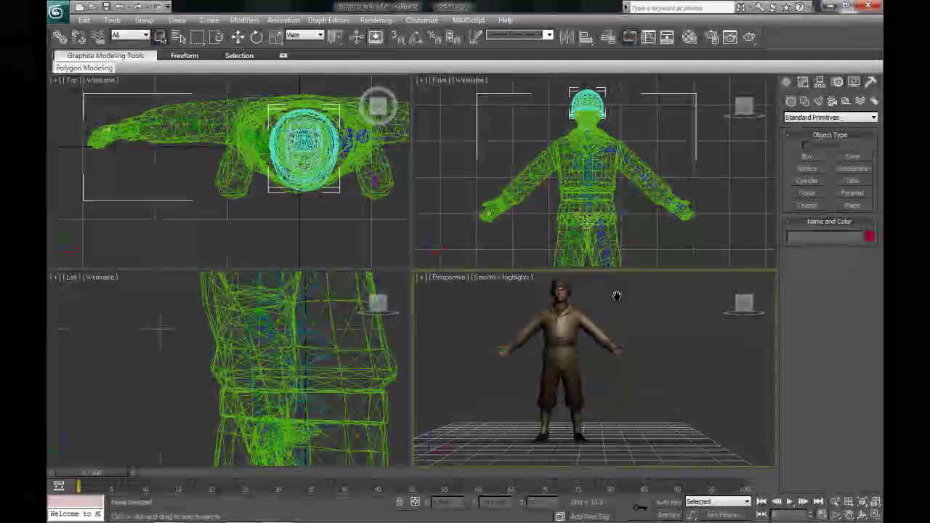
{"action": "mouse_move", "coordinate": [616, 296]}
{"action": "middle_mouse_down"}
{"action": "mouse_move", "coordinate": [624, 317]}
{"action": "mouse_move", "coordinate": [649, 303]}
{"action": "mouse_move", "coordinate": [614, 305]}
{"action": "middle_mouse_up"}
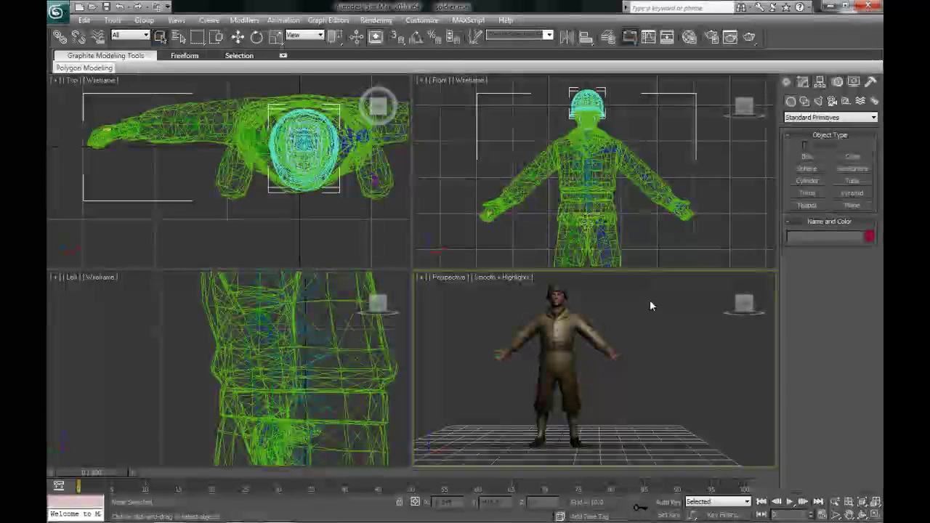
{"action": "mouse_move", "coordinate": [741, 304]}
{"action": "mouse_move", "coordinate": [741, 303]}
{"action": "left_mouse_down"}
{"action": "mouse_move", "coordinate": [451, 309]}
{"action": "mouse_move", "coordinate": [646, 334]}
{"action": "mouse_move", "coordinate": [707, 324]}
{"action": "mouse_move", "coordinate": [586, 293]}
{"action": "mouse_move", "coordinate": [515, 305]}
{"action": "mouse_move", "coordinate": [720, 312]}
{"action": "mouse_move", "coordinate": [633, 294]}
{"action": "mouse_move", "coordinate": [505, 308]}
{"action": "mouse_move", "coordinate": [764, 316]}
{"action": "mouse_move", "coordinate": [506, 292]}
{"action": "mouse_move", "coordinate": [647, 317]}
{"action": "mouse_move", "coordinate": [726, 312]}
{"action": "mouse_move", "coordinate": [420, 295]}
{"action": "mouse_move", "coordinate": [736, 306]}
{"action": "mouse_move", "coordinate": [735, 314]}
{"action": "left_mouse_up"}
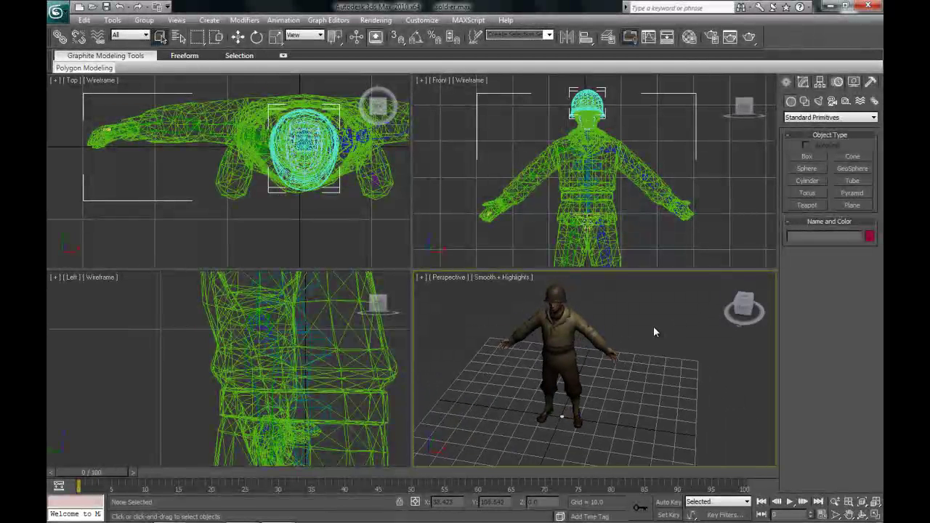
- Open the desktop soldier folder, check soldier.FBX, then move the folder and reopen it
{"action": "left_click", "coordinate": [835, 6]}
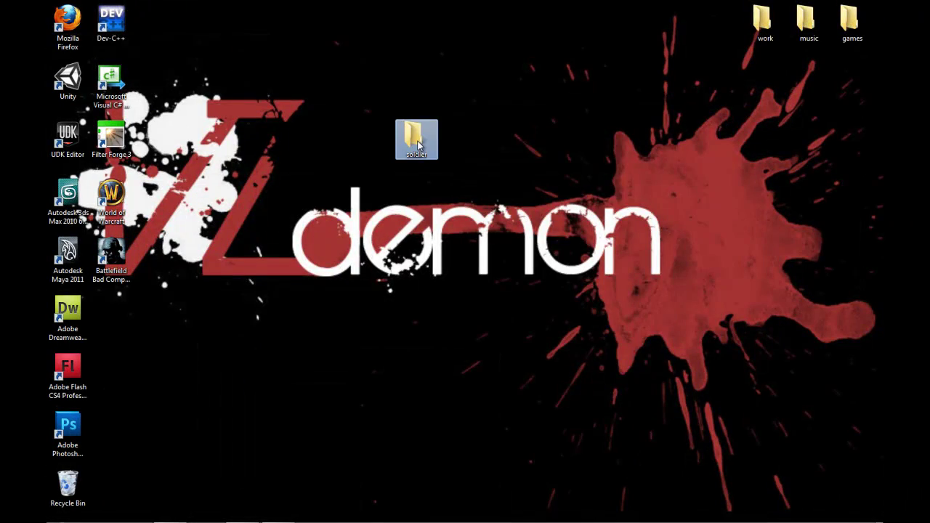
{"action": "double_click", "coordinate": [416, 142]}
{"action": "left_click", "coordinate": [665, 181]}
{"action": "left_click", "coordinate": [694, 80]}
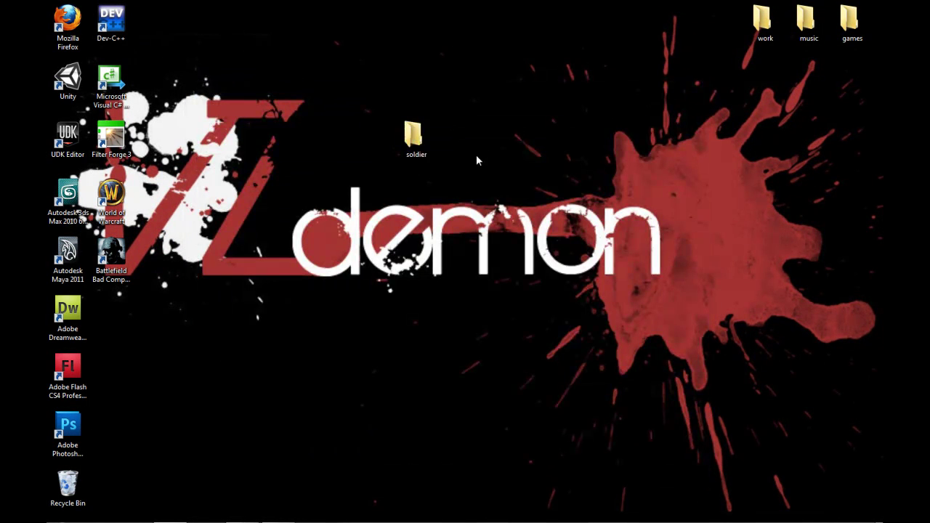
{"action": "left_click_drag", "start_coordinate": [439, 143], "coordinate": [481, 142]}
{"action": "double_click", "coordinate": [476, 140]}
- Review american_body.jpg, american_body_normal.jpg, enemyFlash.png, hk53_n.bmp and mp5.wav, then close the folder
{"action": "left_click", "coordinate": [327, 184]}
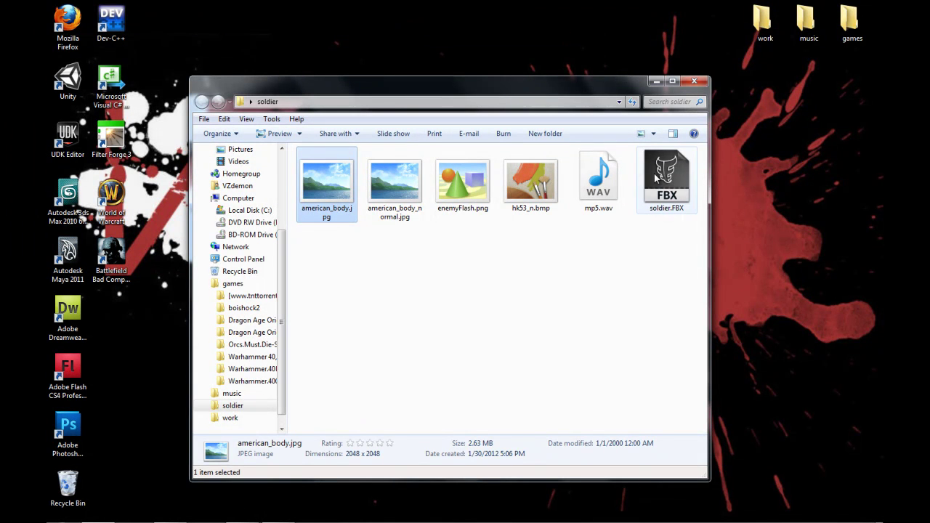
{"action": "left_click", "coordinate": [405, 175]}
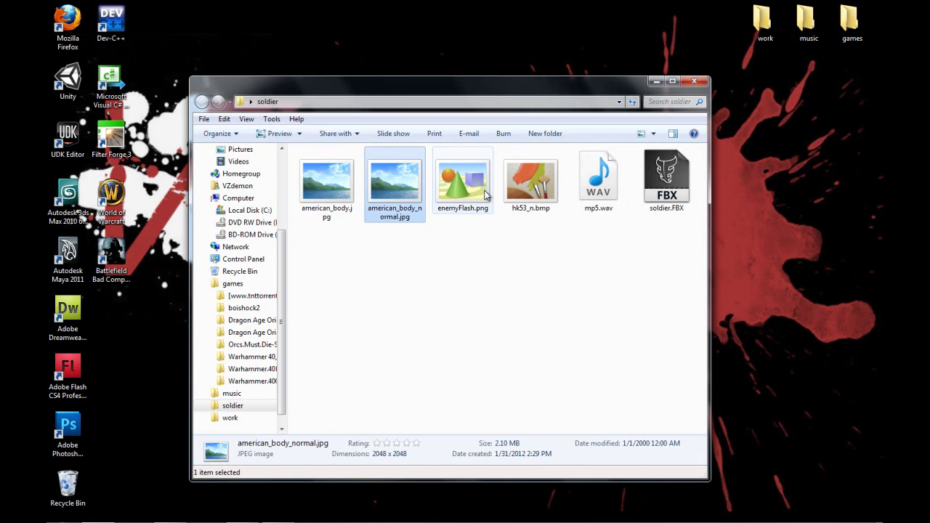
{"action": "left_click", "coordinate": [478, 185]}
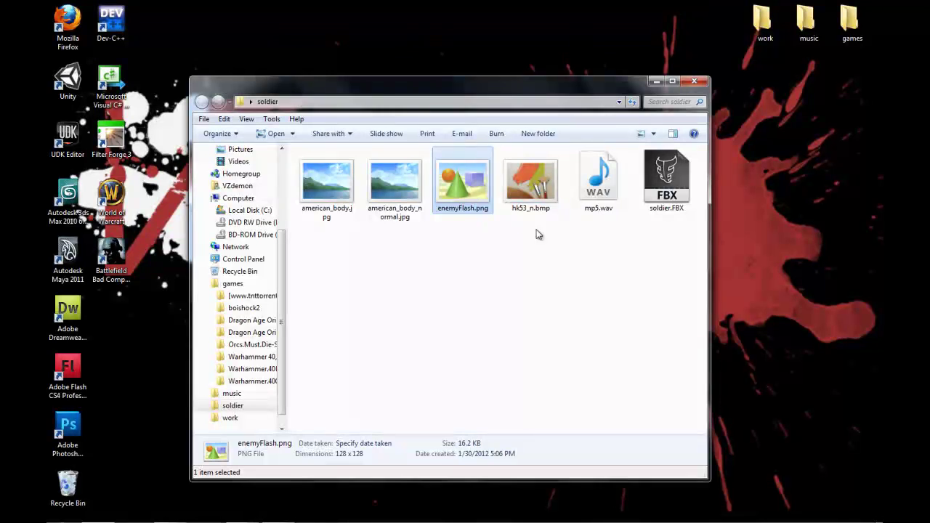
{"action": "left_click", "coordinate": [542, 187]}
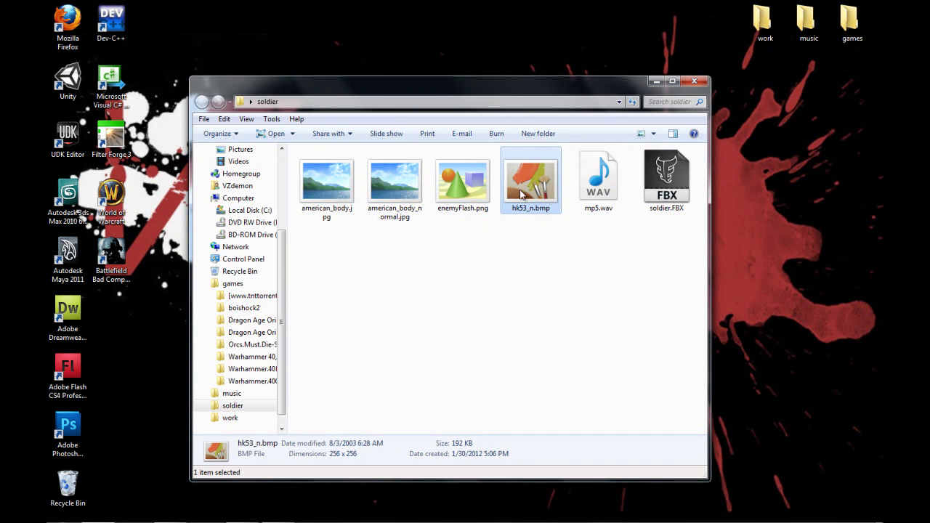
{"action": "left_click", "coordinate": [594, 187]}
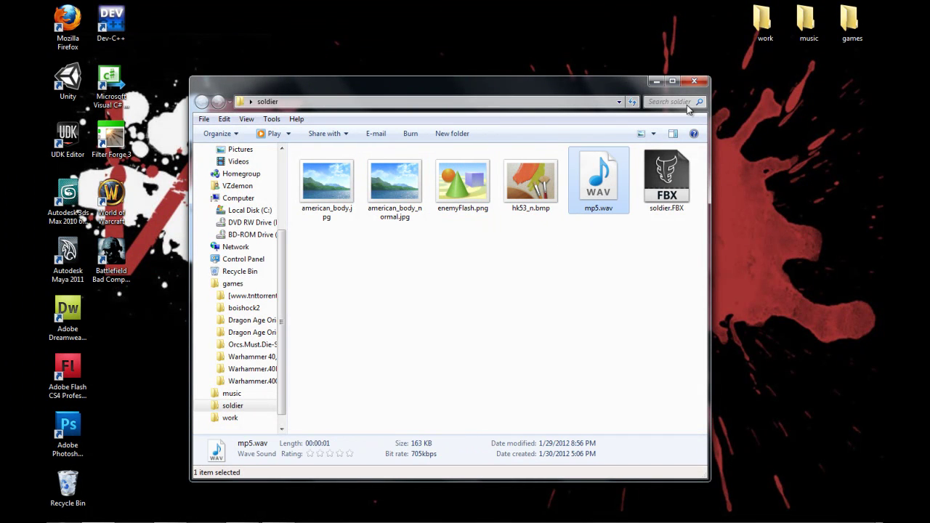
{"action": "left_click", "coordinate": [694, 81]}
- Launch Unity and close 3ds Max without saving the scene
{"action": "mouse_move", "coordinate": [243, 521]}
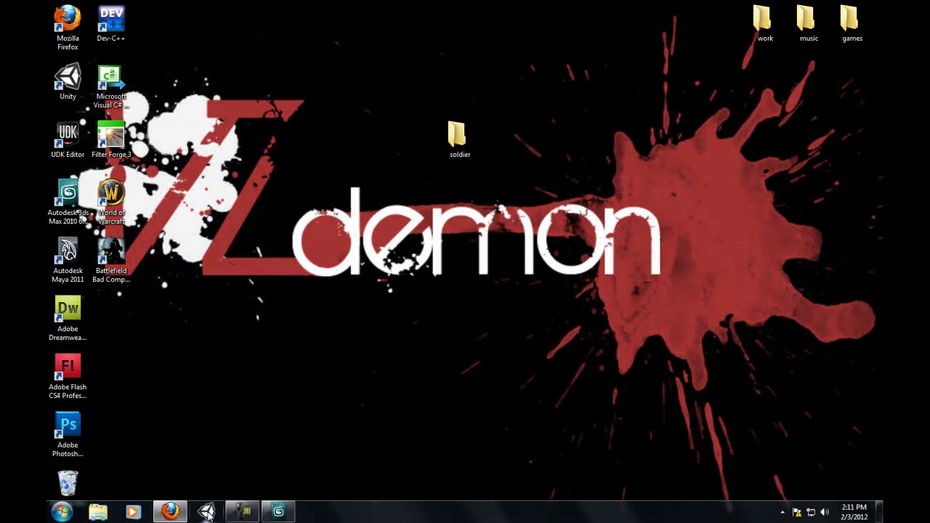
{"action": "left_click", "coordinate": [208, 512]}
{"action": "right_click", "coordinate": [291, 512]}
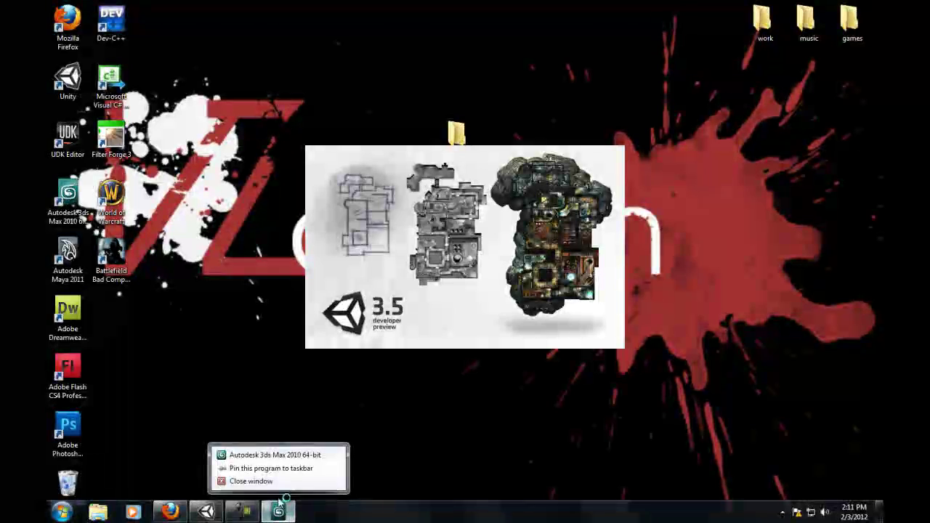
{"action": "left_click", "coordinate": [266, 483]}
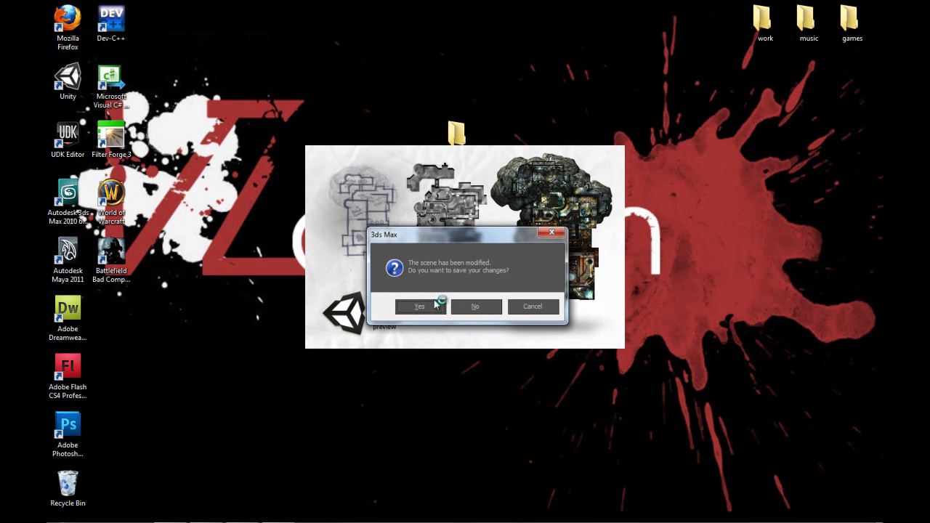
{"action": "left_click", "coordinate": [476, 308]}
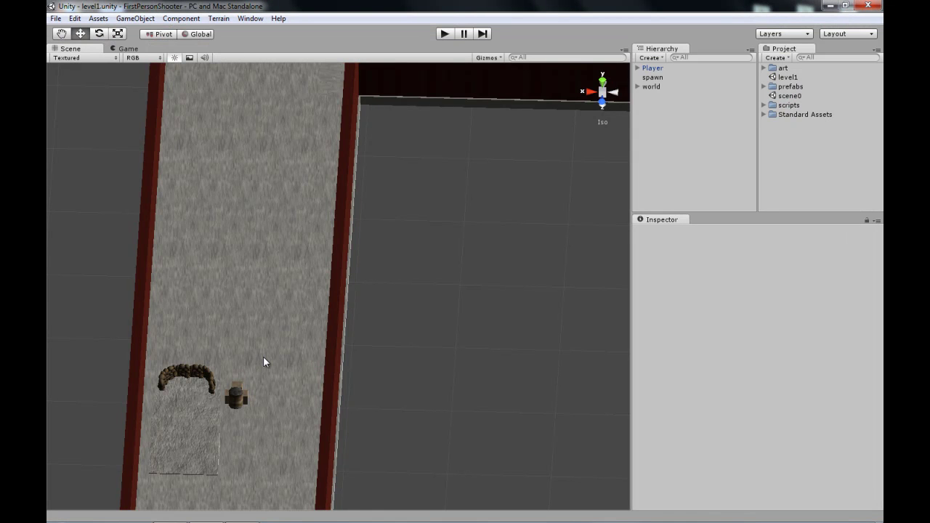
- Import the desktop soldier folder into the Unity project and collapse Standard Assets
{"action": "left_click_drag", "start_coordinate": [264, 361], "coordinate": [390, 375], "text": "alt"}
{"action": "left_click", "coordinate": [845, 5]}
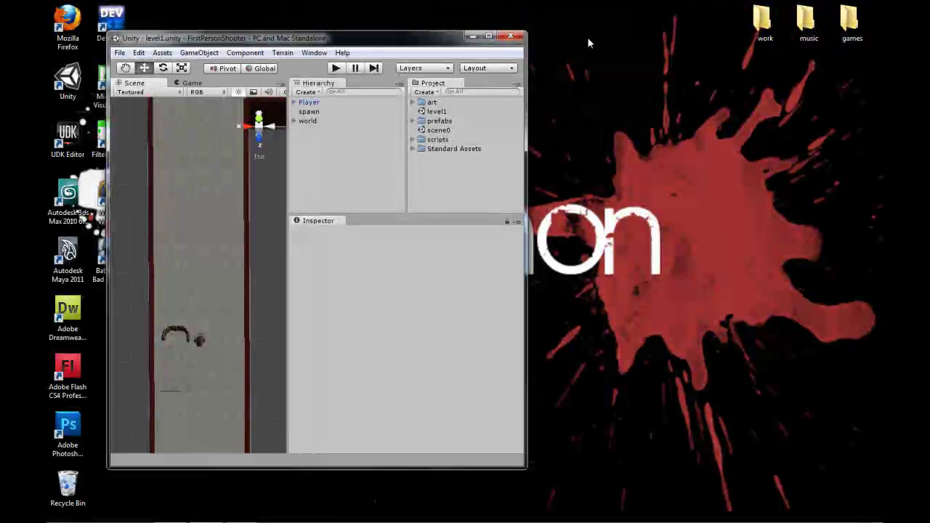
{"action": "left_click_drag", "start_coordinate": [447, 40], "coordinate": [520, 182]}
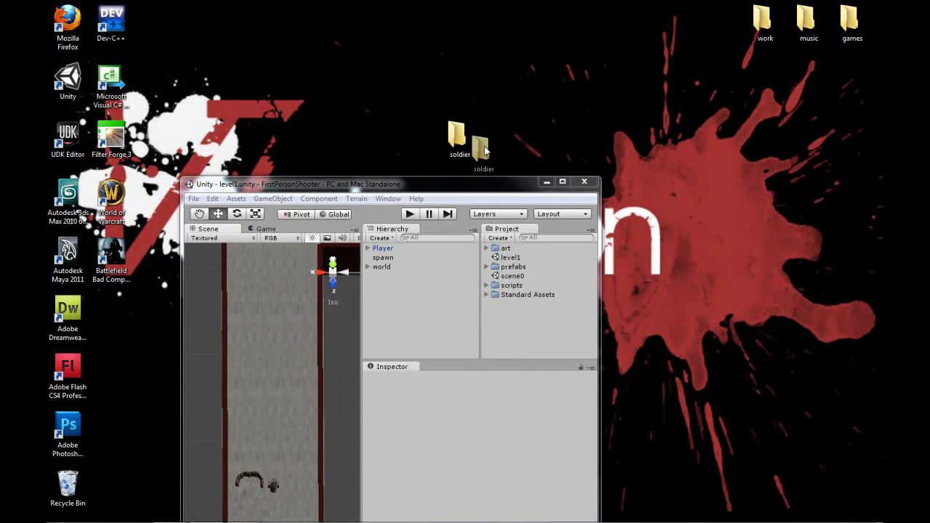
{"action": "left_click_drag", "start_coordinate": [507, 167], "coordinate": [514, 296]}
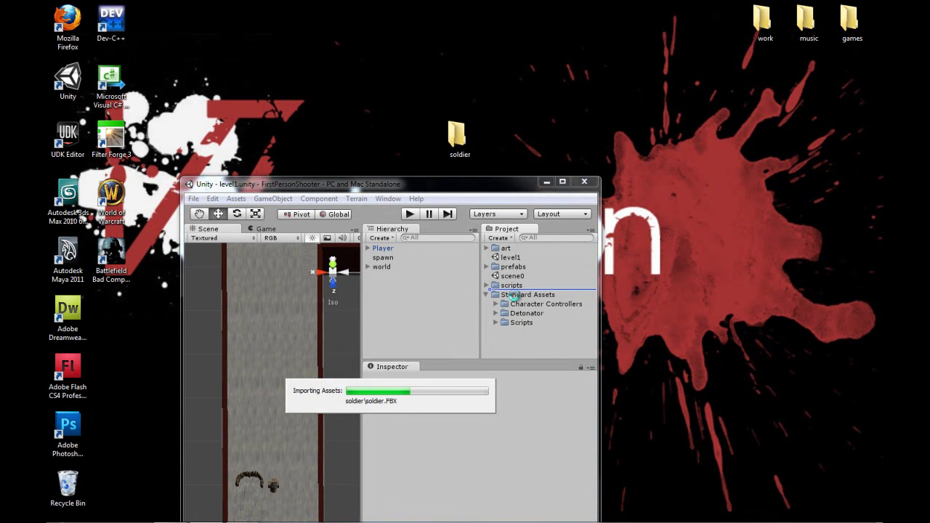
{"action": "left_click", "coordinate": [486, 304]}
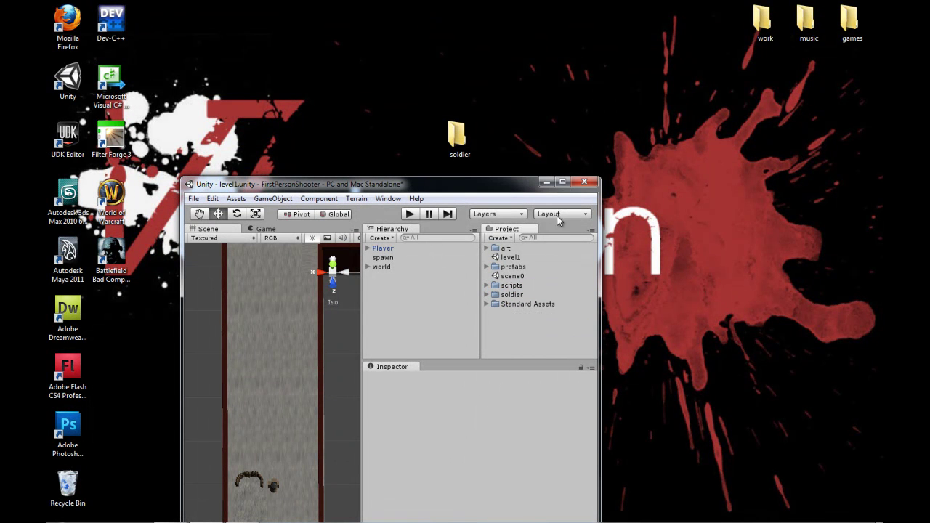
- Maximize the editor, widen the Scene view and orbit to an angled corridor view
{"action": "left_click_drag", "start_coordinate": [500, 191], "coordinate": [596, 44]}
{"action": "left_click", "coordinate": [657, 35]}
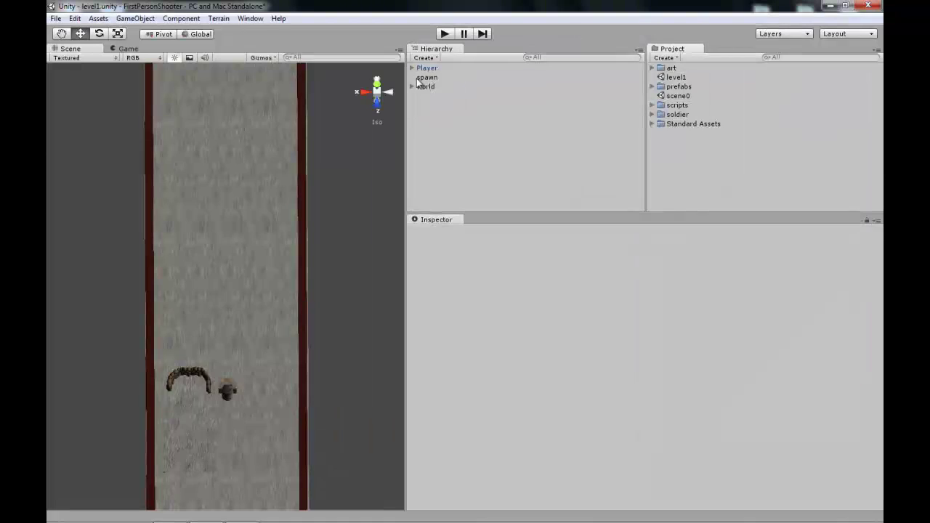
{"action": "left_click_drag", "start_coordinate": [408, 109], "coordinate": [645, 109]}
{"action": "left_click_drag", "start_coordinate": [342, 327], "coordinate": [696, 168], "text": "alt"}
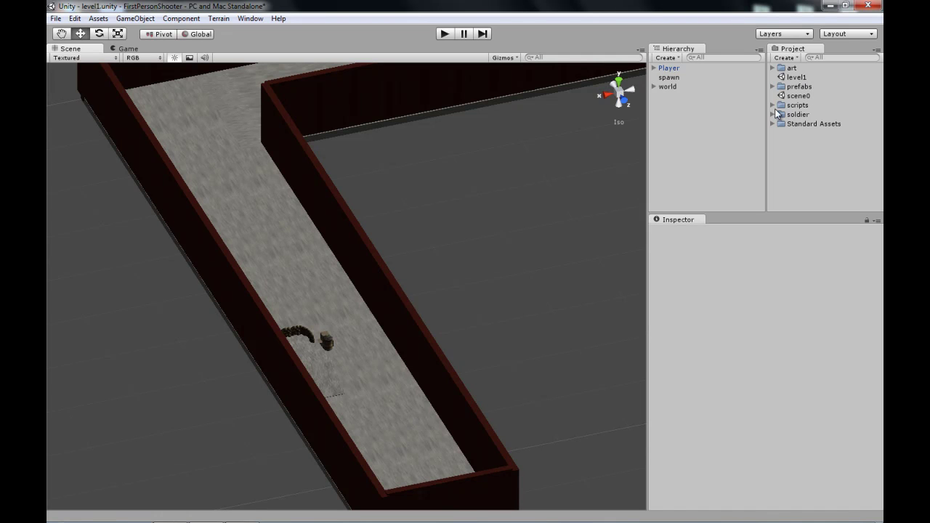
- Move body and material01 up into the soldier folder and delete the empty Materials folder
{"action": "left_click", "coordinate": [773, 114]}
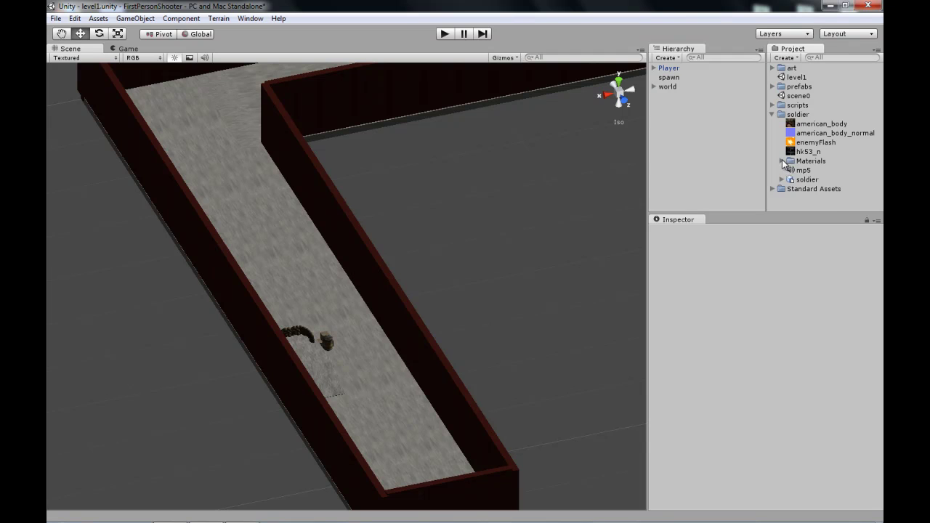
{"action": "left_click", "coordinate": [781, 161]}
{"action": "left_click", "coordinate": [815, 170]}
{"action": "left_click", "coordinate": [819, 181], "text": "shift"}
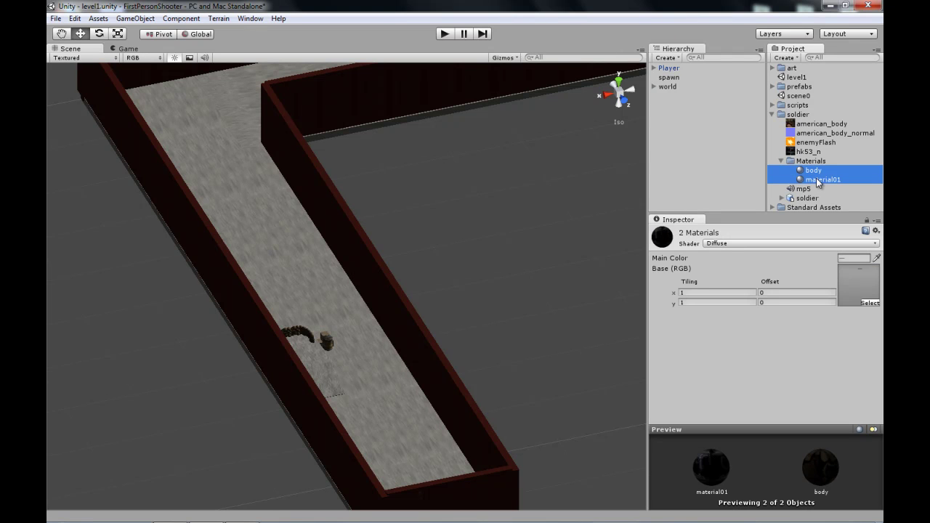
{"action": "left_click_drag", "start_coordinate": [813, 179], "coordinate": [810, 115]}
{"action": "left_click", "coordinate": [809, 180]}
{"action": "key", "text": "Delete"}
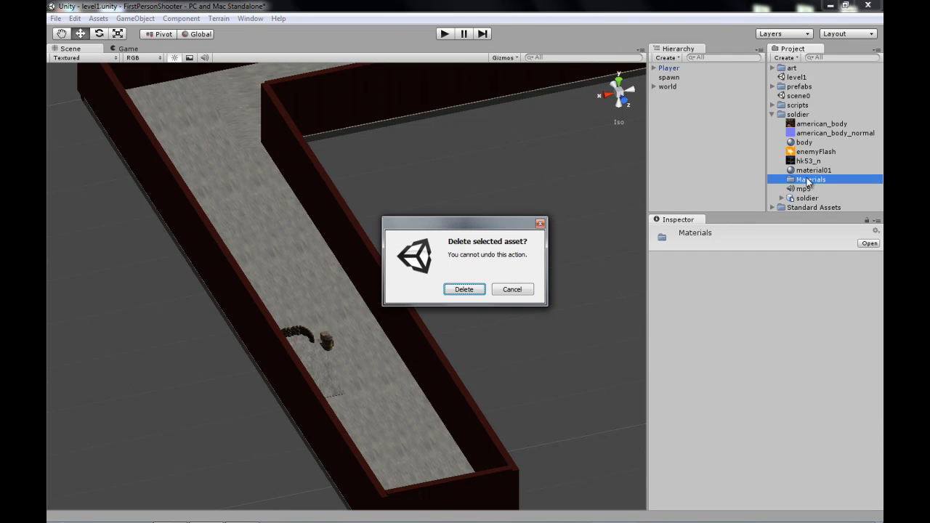
{"action": "left_click", "coordinate": [464, 291]}
- Switch the body material to Bumped Diffuse with american_body_normal as its normal map, fixed as a normal map
{"action": "left_click", "coordinate": [821, 171]}
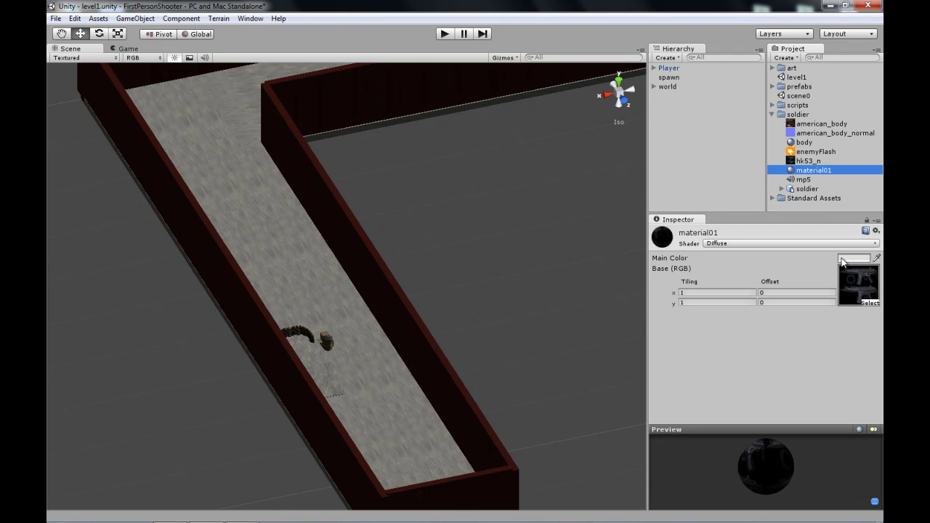
{"action": "left_click", "coordinate": [809, 144]}
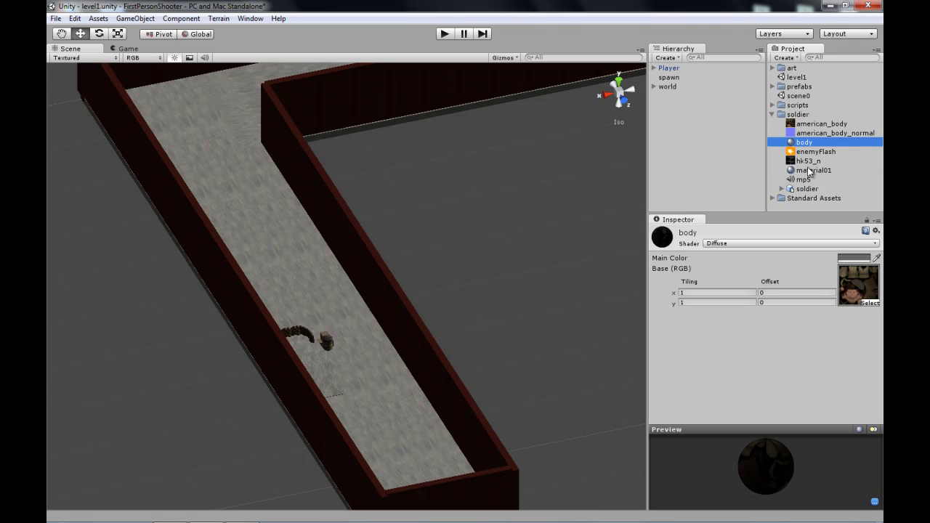
{"action": "left_click", "coordinate": [809, 190]}
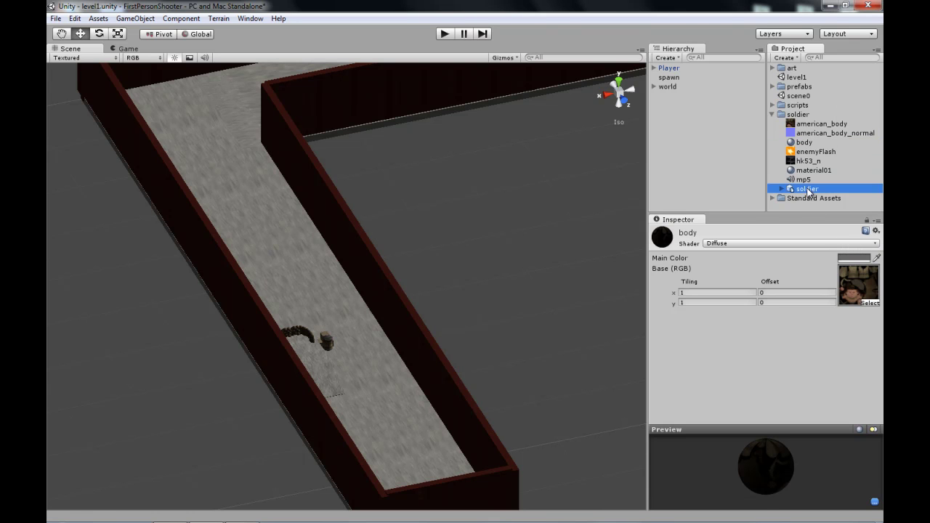
{"action": "left_click", "coordinate": [806, 143]}
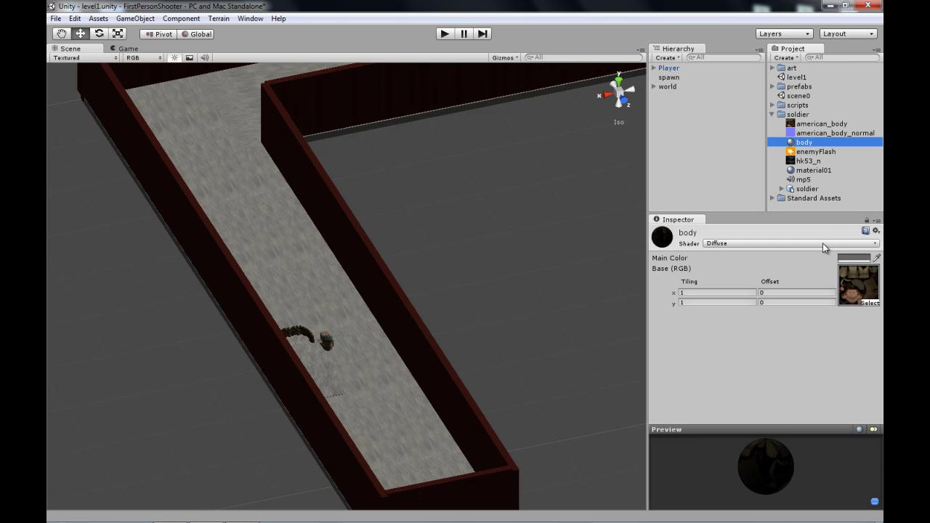
{"action": "left_click", "coordinate": [875, 244]}
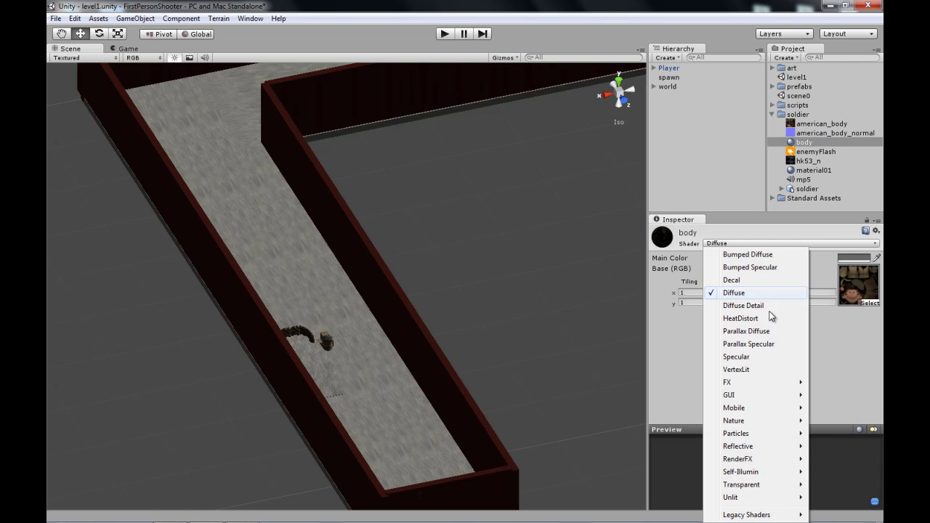
{"action": "left_click", "coordinate": [747, 256]}
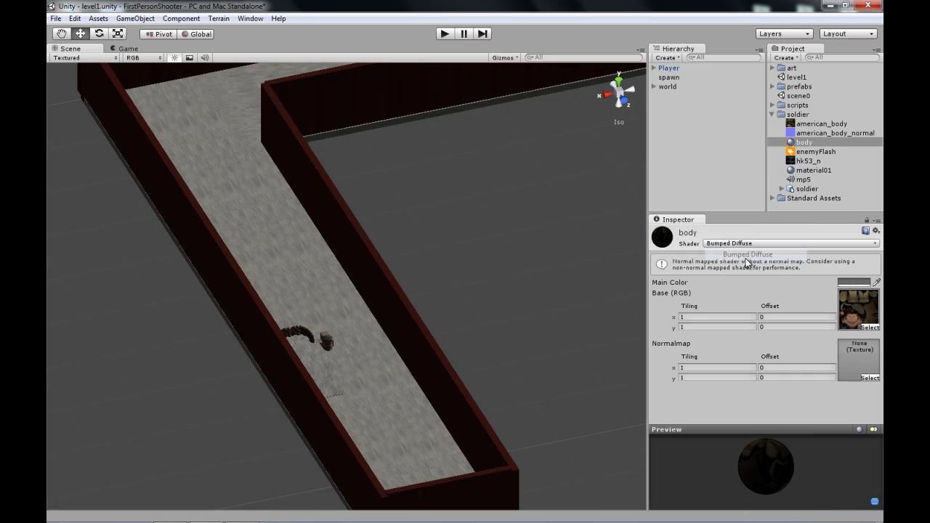
{"action": "left_click_drag", "start_coordinate": [839, 130], "coordinate": [857, 361]}
{"action": "left_click", "coordinate": [864, 373]}
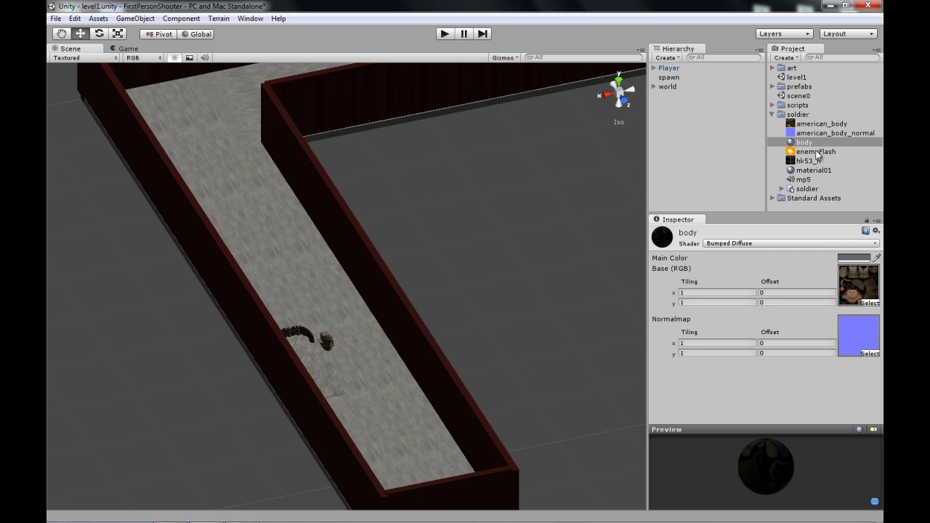
- Add an idle animation clip to the soldier model covering frames 1–2
{"action": "left_click", "coordinate": [815, 189]}
{"action": "scroll", "coordinate": [854, 280], "scroll_direction": "down", "scroll_amount": 10}
{"action": "scroll", "coordinate": [854, 276], "scroll_direction": "down", "scroll_amount": 3}
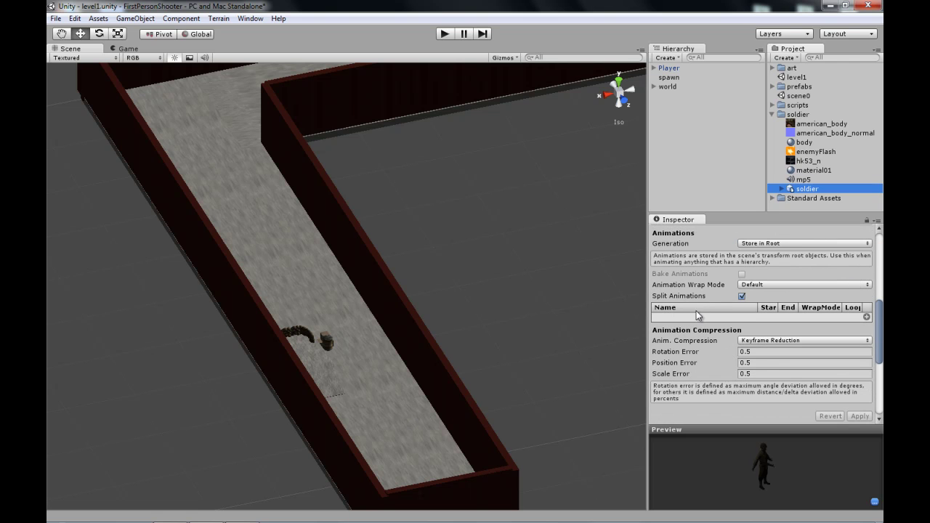
{"action": "left_click", "coordinate": [867, 318]}
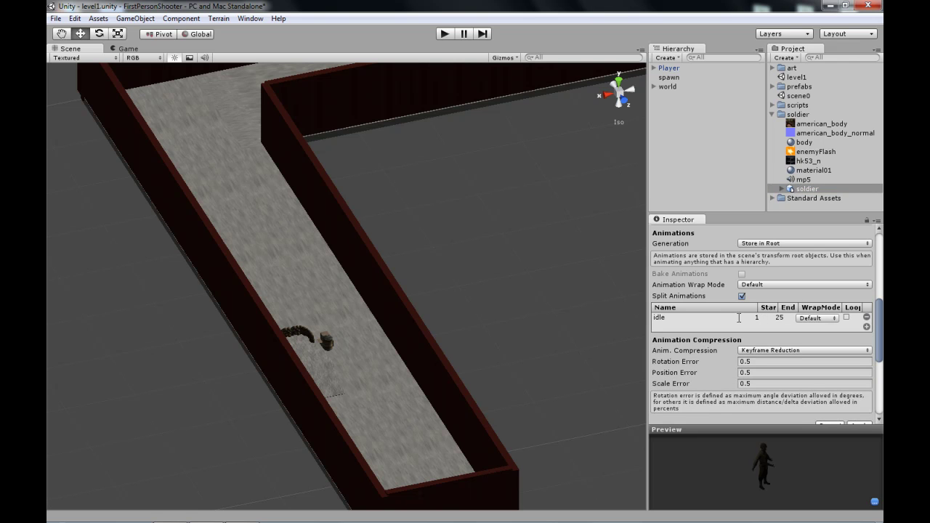
{"action": "left_click", "coordinate": [789, 317]}
{"action": "type", "text": "2"}
{"action": "key", "text": "Return"}
- Add a walk clip for frames 1–40 with Loop wrap mode
{"action": "left_click", "coordinate": [866, 326]}
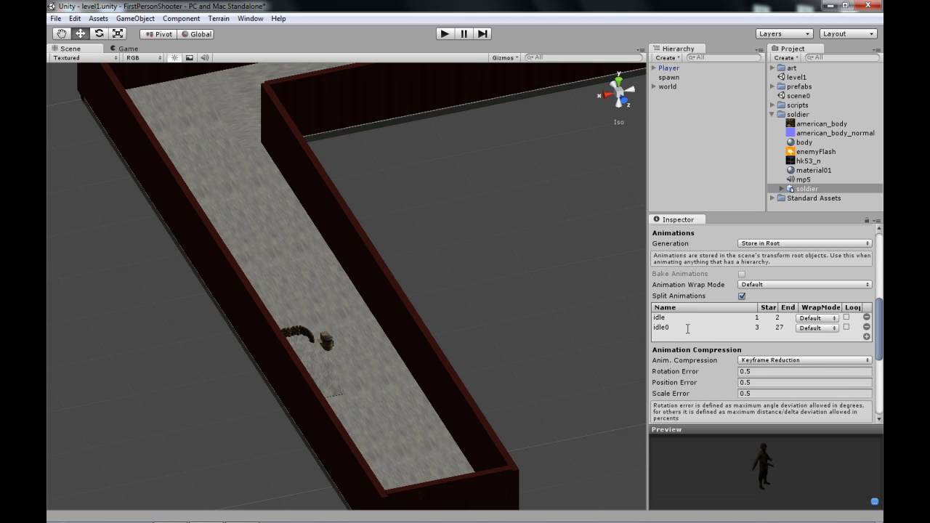
{"action": "type", "text": "walk"}
{"action": "left_click", "coordinate": [764, 327]}
{"action": "left_click", "coordinate": [785, 328]}
{"action": "left_click", "coordinate": [828, 327]}
{"action": "left_click", "coordinate": [826, 367]}
- Add a fire clip for frames 41–50 that plays Once
{"action": "left_click", "coordinate": [866, 336]}
{"action": "left_click", "coordinate": [676, 338]}
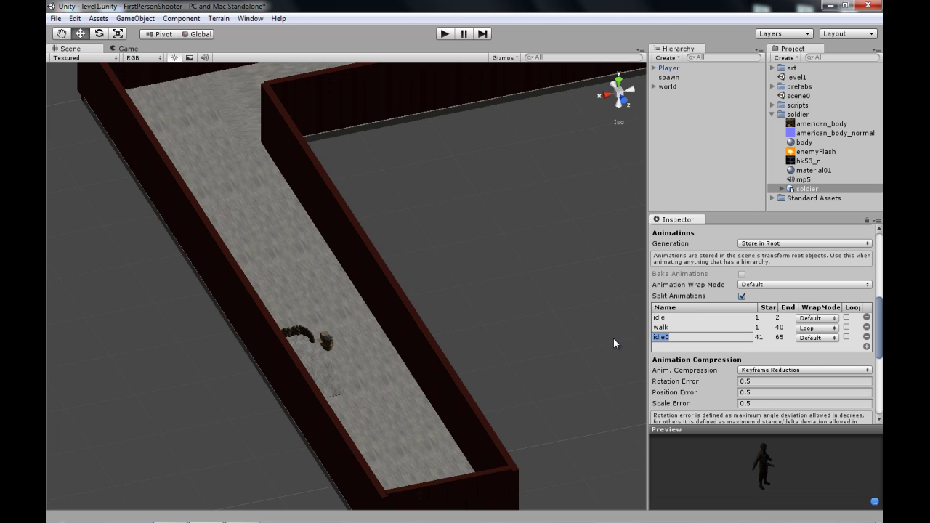
{"action": "type", "text": "fire"}
{"action": "key", "text": "Return"}
{"action": "left_click_drag", "start_coordinate": [404, 244], "coordinate": [331, 175], "text": "alt"}
{"action": "left_click_drag", "start_coordinate": [393, 212], "coordinate": [476, 239], "text": "alt"}
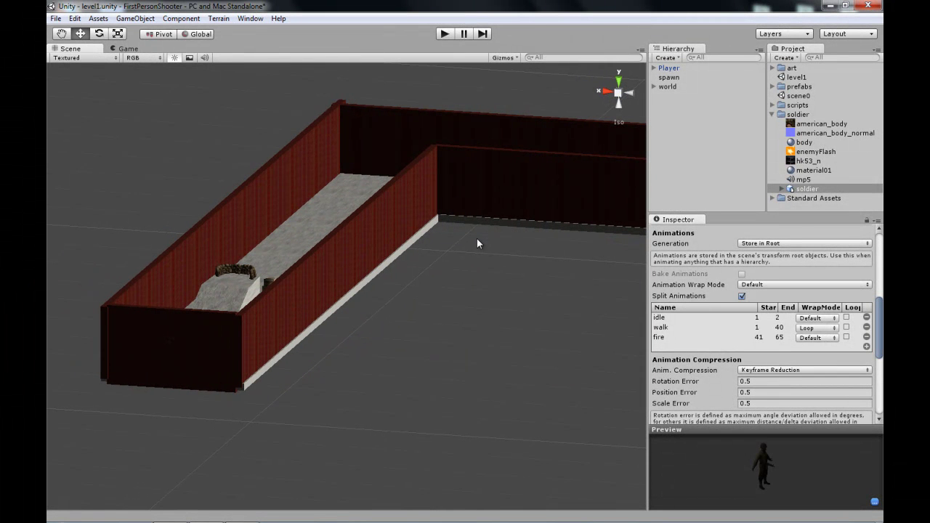
{"action": "left_click", "coordinate": [777, 337]}
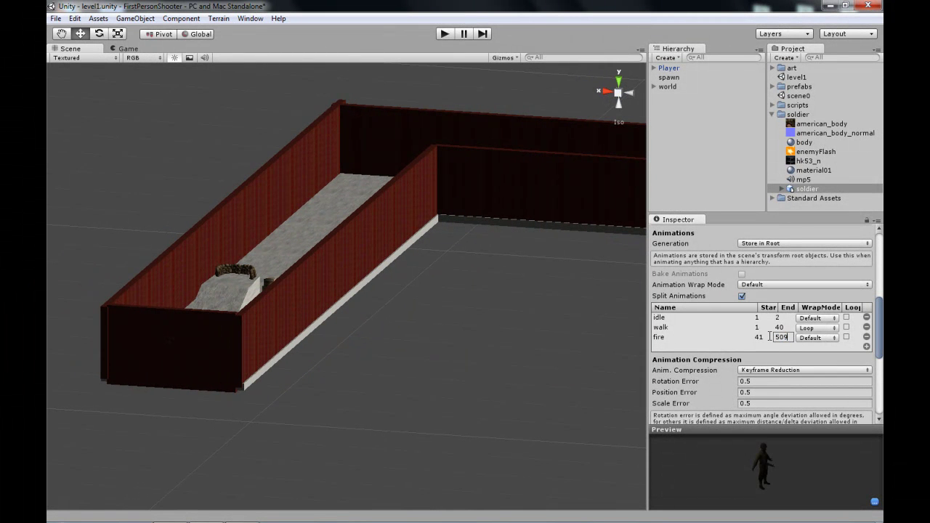
{"action": "type", "text": "50"}
{"action": "key", "text": "Return"}
{"action": "left_click_drag", "start_coordinate": [586, 291], "coordinate": [513, 237], "text": "alt"}
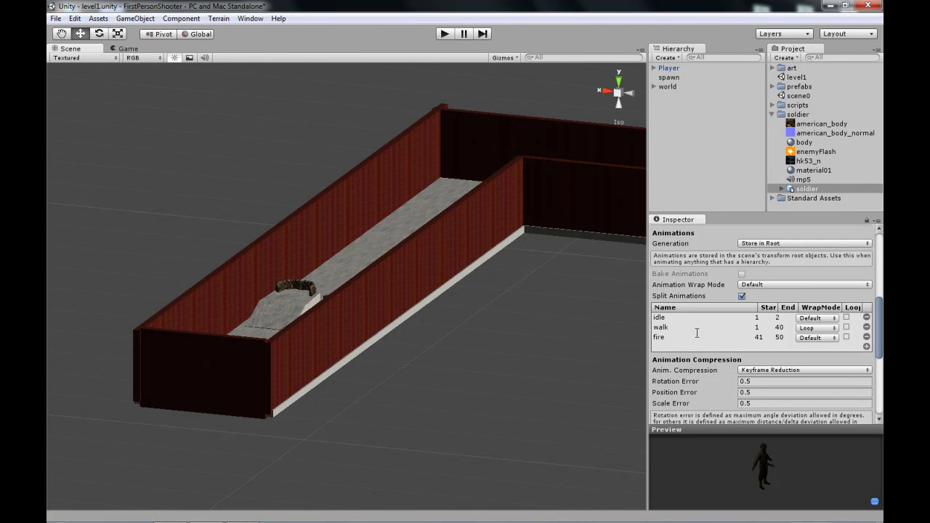
{"action": "left_click", "coordinate": [815, 340]}
{"action": "left_click", "coordinate": [818, 365]}
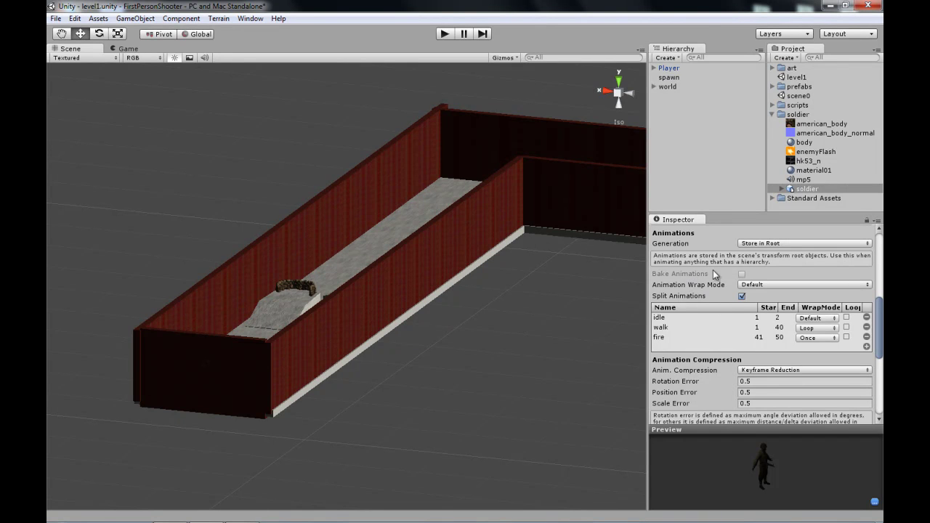
- Orbit and zoom the Scene view around the corridor
{"action": "left_click_drag", "start_coordinate": [558, 253], "coordinate": [580, 270], "text": "alt"}
{"action": "scroll", "coordinate": [843, 304], "scroll_direction": "up", "scroll_amount": 8}
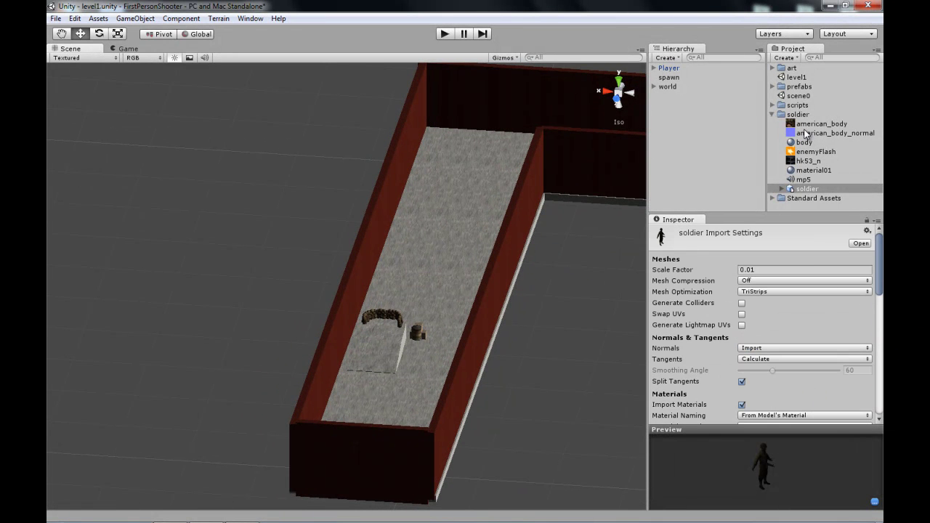
{"action": "left_click_drag", "start_coordinate": [326, 240], "coordinate": [311, 311], "text": "alt"}
{"action": "scroll", "coordinate": [775, 329], "scroll_direction": "down", "scroll_amount": 10}
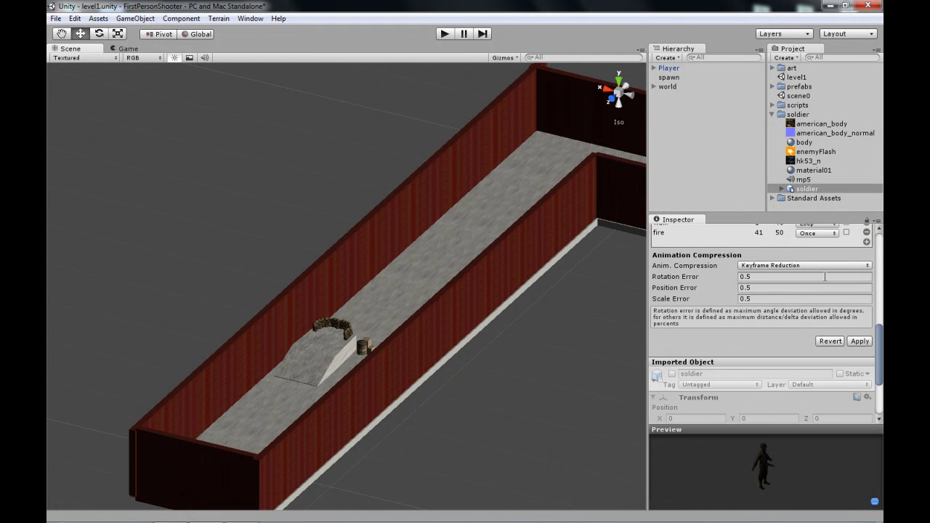
{"action": "scroll", "coordinate": [821, 280], "scroll_direction": "up", "scroll_amount": 2}
- Apply the animation split, then delete the old loose body and material01 materials
{"action": "left_click", "coordinate": [859, 375]}
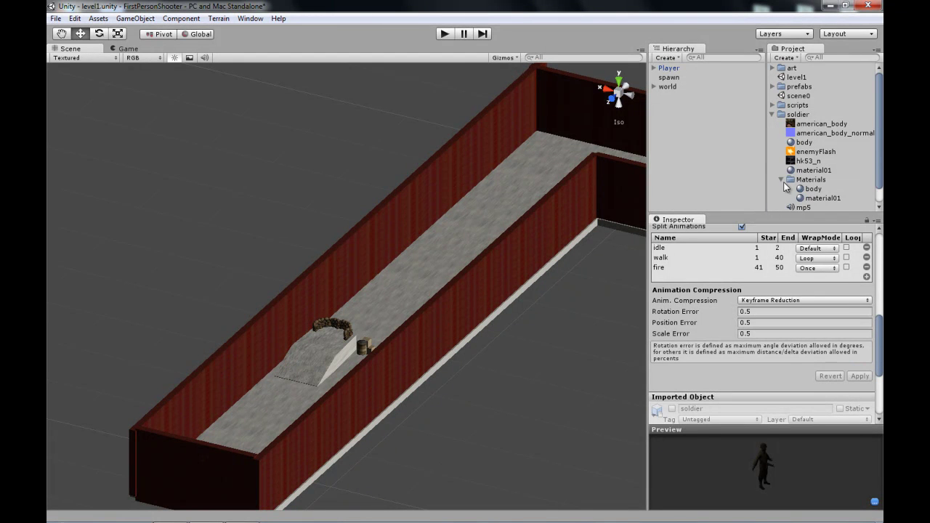
{"action": "left_click", "coordinate": [810, 188]}
{"action": "left_click", "coordinate": [819, 198]}
{"action": "left_click", "coordinate": [814, 189]}
{"action": "left_click", "coordinate": [814, 170]}
{"action": "key", "text": "Delete"}
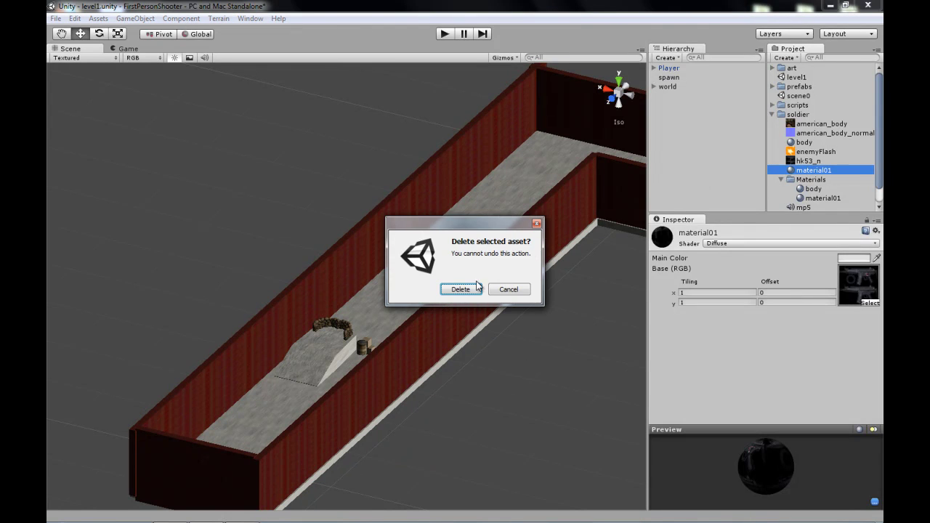
{"action": "left_click", "coordinate": [460, 289]}
{"action": "left_click", "coordinate": [806, 142]}
{"action": "key", "text": "Delete"}
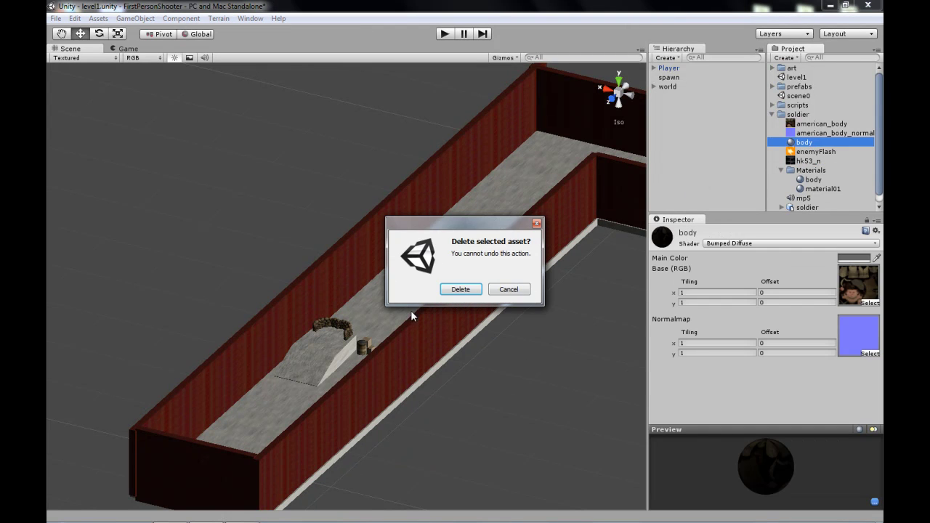
{"action": "left_click", "coordinate": [461, 289]}
- Move the regenerated body and material01 into soldier and delete the empty Materials folder
{"action": "left_click", "coordinate": [813, 170]}
{"action": "left_click", "coordinate": [817, 178], "text": "shift"}
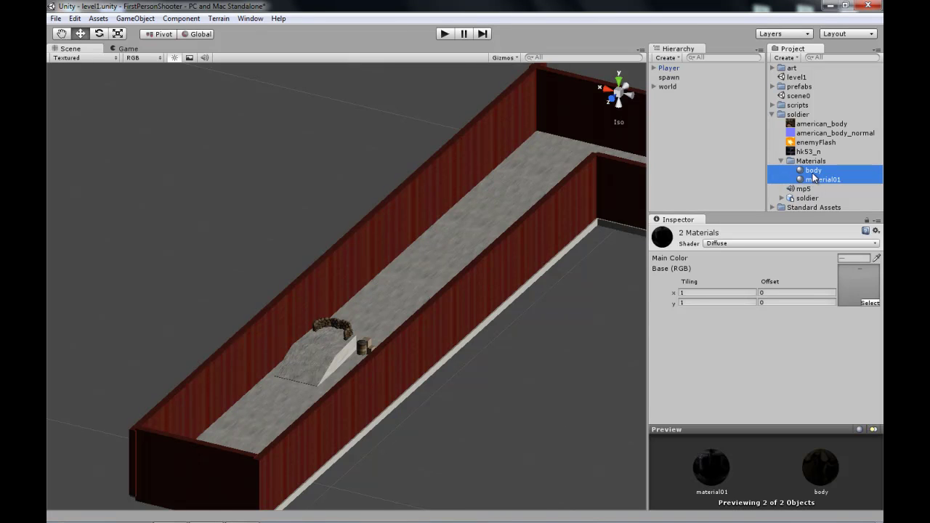
{"action": "left_click_drag", "start_coordinate": [812, 177], "coordinate": [799, 115]}
{"action": "left_click", "coordinate": [813, 179]}
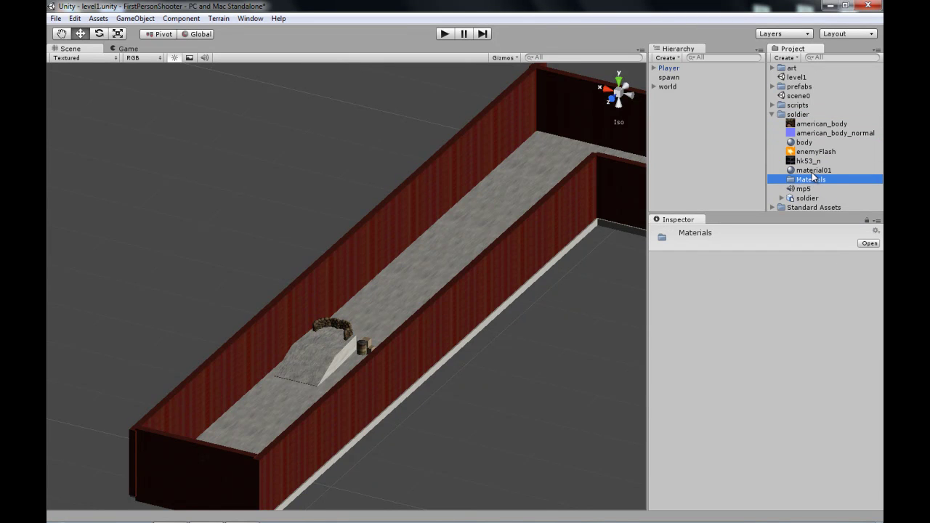
{"action": "key", "text": "Delete"}
{"action": "left_click", "coordinate": [461, 289]}
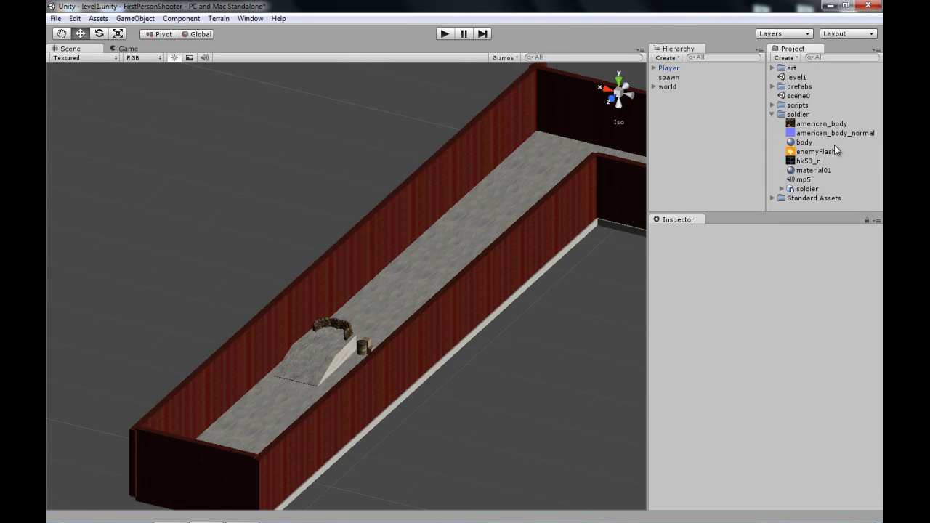
- Move the soldier folder into the art folder and orbit to a near top-down corridor view
{"action": "left_click", "coordinate": [773, 115]}
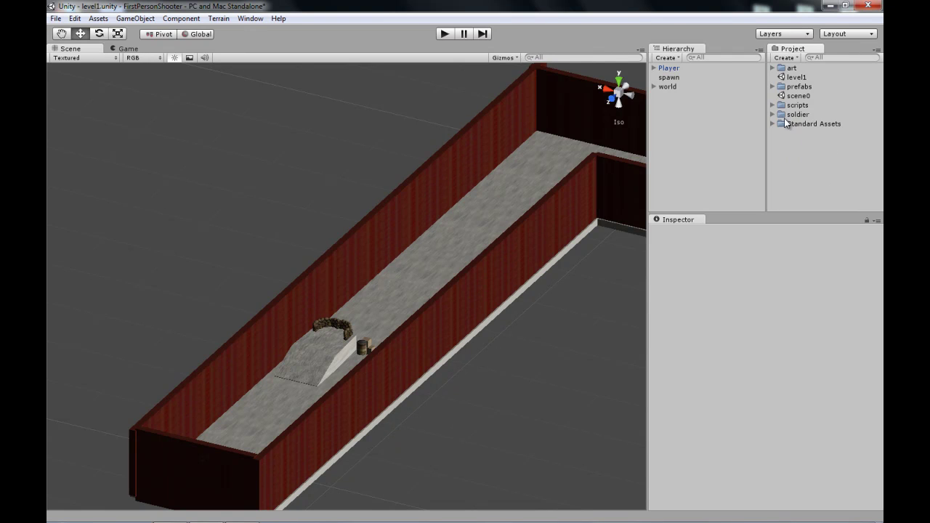
{"action": "left_click_drag", "start_coordinate": [796, 115], "coordinate": [784, 73]}
{"action": "left_click", "coordinate": [772, 68]}
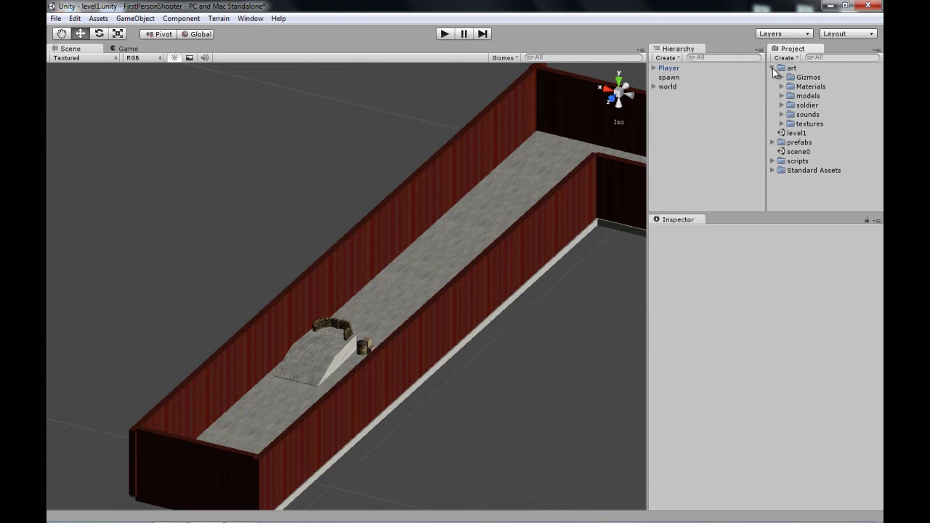
{"action": "left_click", "coordinate": [782, 105]}
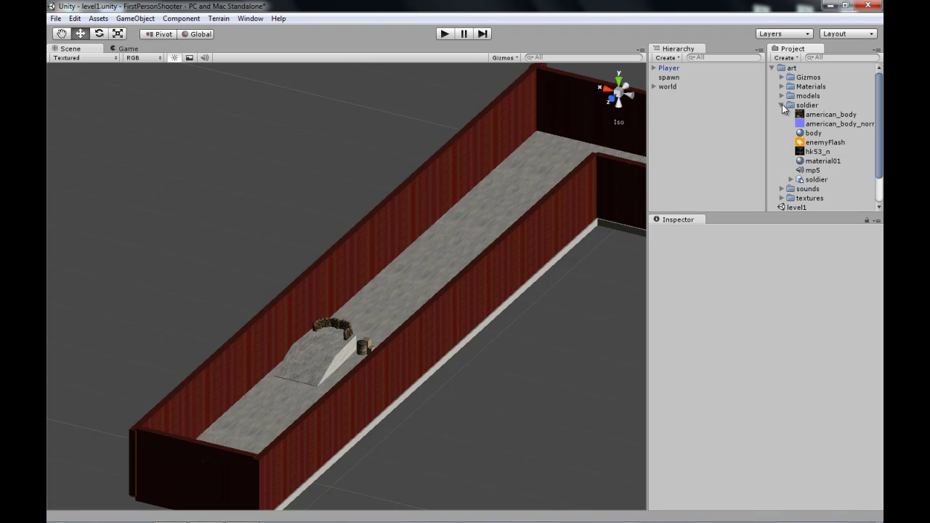
{"action": "left_click_drag", "start_coordinate": [574, 134], "coordinate": [480, 214], "text": "alt"}
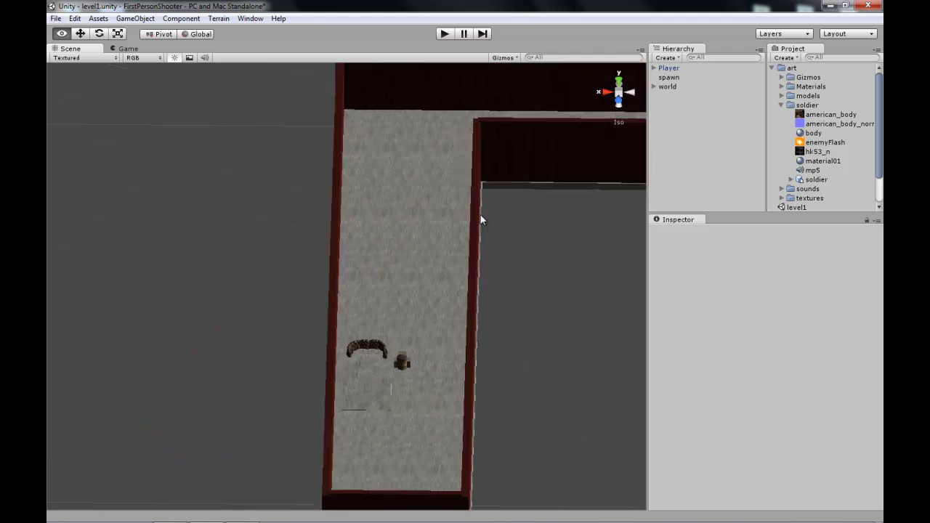
- Drag the enemy prefab from prefabs into the corridor and frame the capsule close up
{"action": "left_click", "coordinate": [783, 106]}
{"action": "left_click", "coordinate": [771, 68]}
{"action": "left_click", "coordinate": [772, 86]}
{"action": "left_click_drag", "start_coordinate": [817, 122], "coordinate": [405, 273]}
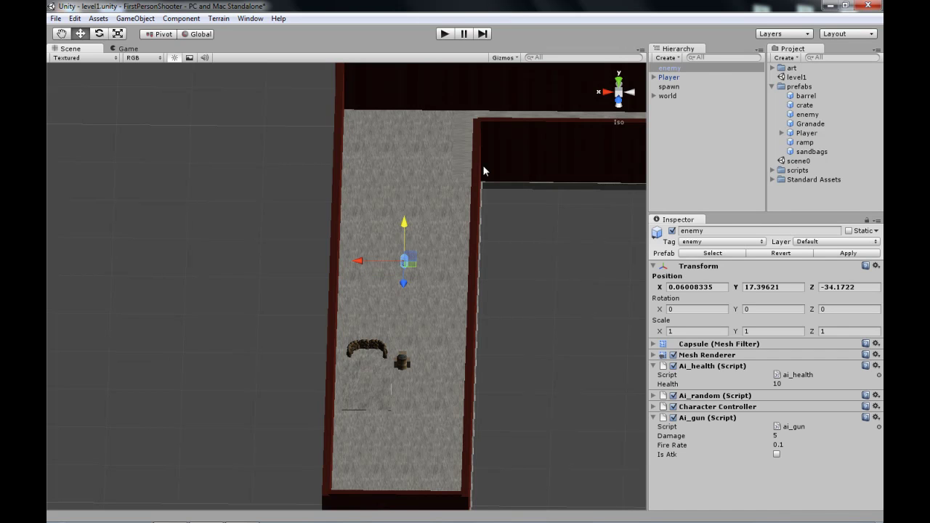
{"action": "double_click", "coordinate": [669, 68]}
{"action": "left_click_drag", "start_coordinate": [373, 260], "coordinate": [389, 40], "text": "alt"}
{"action": "scroll", "coordinate": [388, 139], "scroll_direction": "up", "scroll_amount": 3}
{"action": "left_click_drag", "start_coordinate": [388, 139], "coordinate": [443, 239], "text": "alt"}
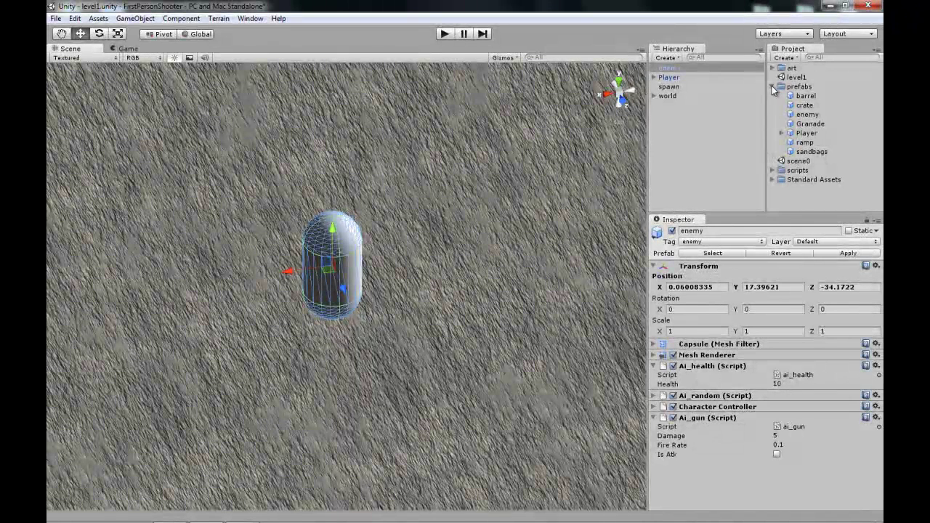
- Drag the soldier model from the art/soldier folder into the scene under enemy
{"action": "left_click", "coordinate": [772, 67]}
{"action": "left_click", "coordinate": [783, 105]}
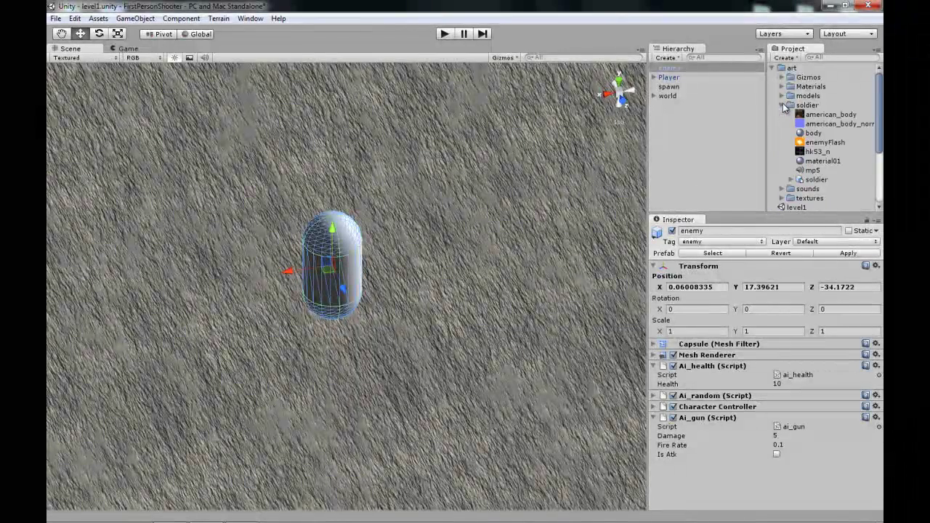
{"action": "left_click_drag", "start_coordinate": [817, 180], "coordinate": [716, 188]}
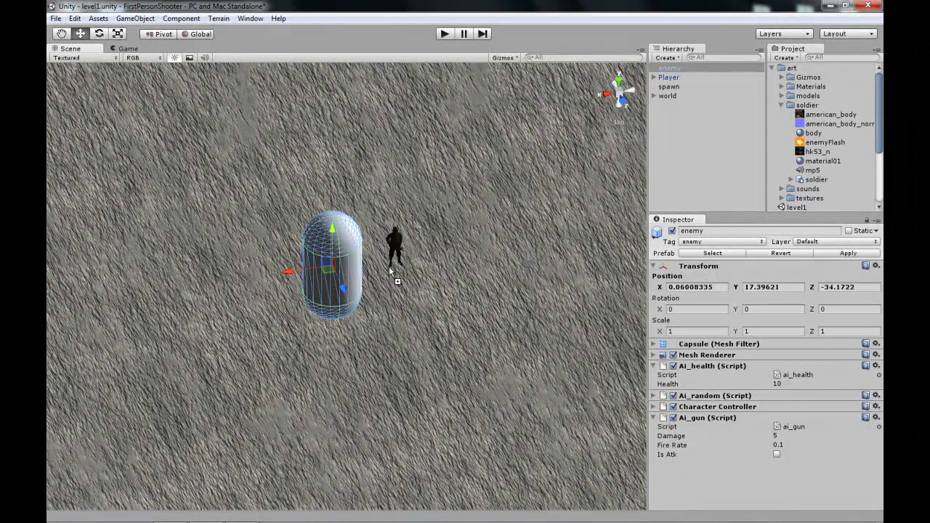
{"action": "left_click_drag", "start_coordinate": [369, 290], "coordinate": [348, 311]}
- Move the soldier along Z, up and along X so it sits centred inside the capsule
{"action": "double_click", "coordinate": [695, 85]}
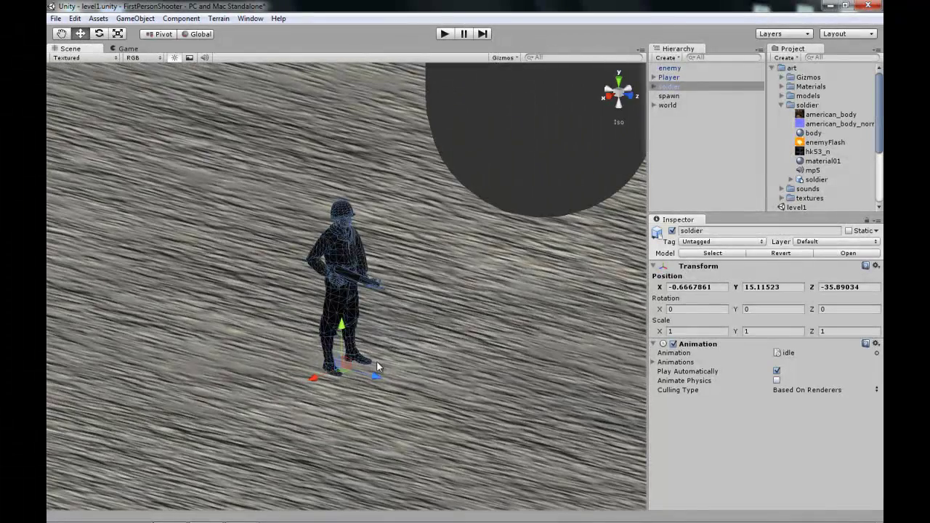
{"action": "left_click_drag", "start_coordinate": [376, 368], "coordinate": [556, 429]}
{"action": "left_click_drag", "start_coordinate": [531, 384], "coordinate": [548, 174]}
{"action": "key", "text": "f"}
{"action": "left_click_drag", "start_coordinate": [372, 277], "coordinate": [18, 319]}
{"action": "mouse_move", "coordinate": [315, 194]}
{"action": "left_mouse_down"}
{"action": "mouse_move", "coordinate": [490, 178]}
{"action": "mouse_move", "coordinate": [299, 186]}
{"action": "left_mouse_up"}
{"action": "middle_click_drag", "start_coordinate": [352, 186], "coordinate": [622, 148]}
{"action": "left_click_drag", "start_coordinate": [622, 149], "coordinate": [632, 207], "text": "alt"}
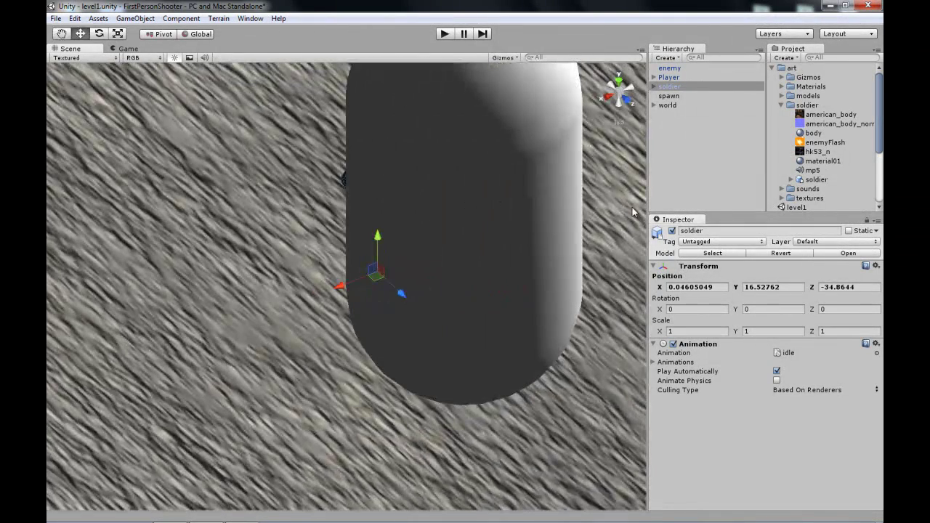
- Switch off enemy's Mesh Renderer to hide the capsule and reveal the soldier inside
{"action": "left_click", "coordinate": [669, 68]}
{"action": "left_click", "coordinate": [673, 354]}
{"action": "left_click_drag", "start_coordinate": [377, 218], "coordinate": [552, 207], "text": "alt"}
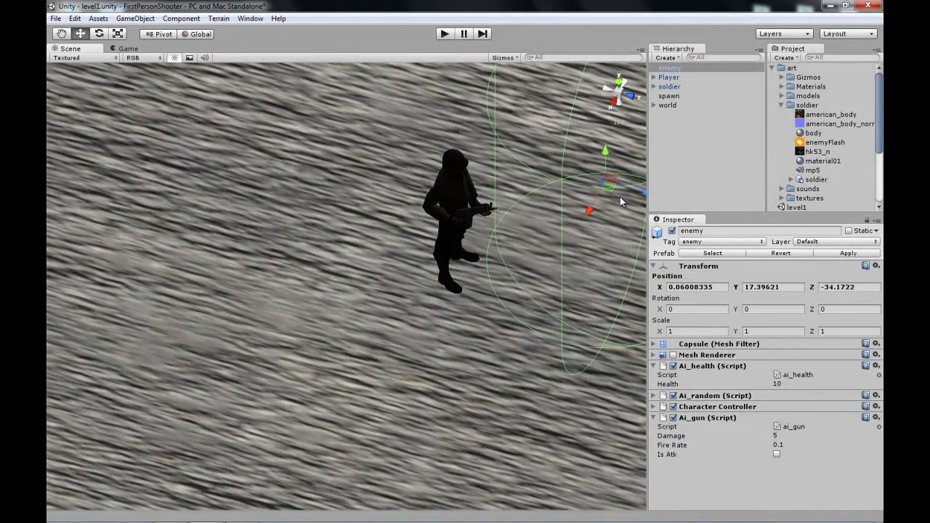
{"action": "middle_click_drag", "start_coordinate": [552, 178], "coordinate": [356, 156]}
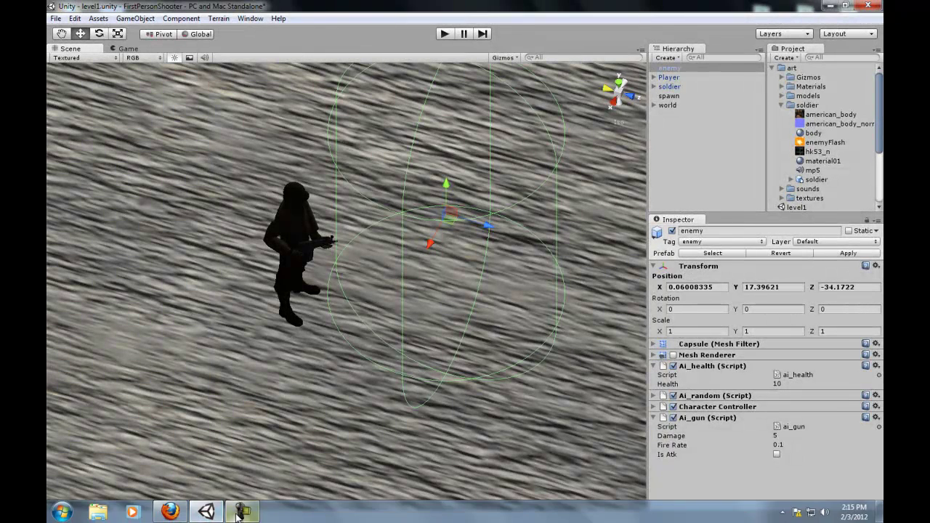
{"action": "left_click", "coordinate": [211, 511]}
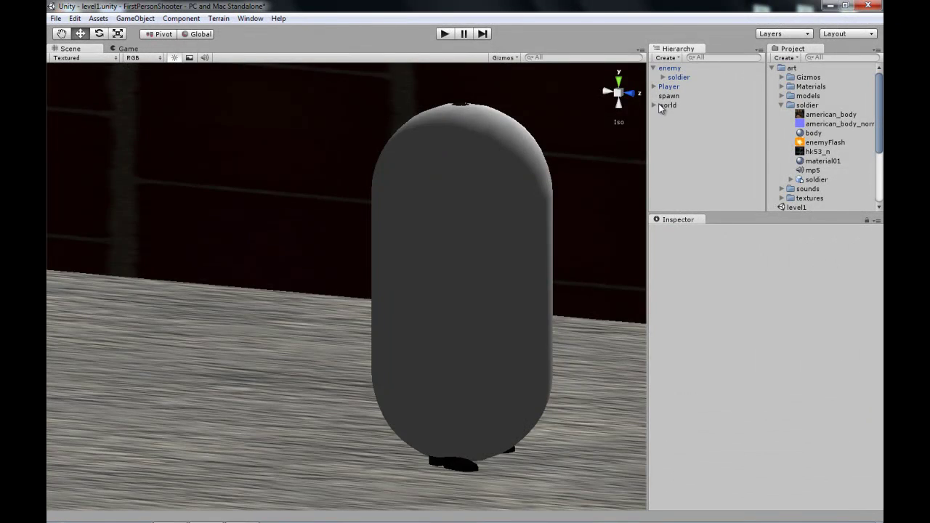
{"action": "left_click_drag", "start_coordinate": [639, 120], "coordinate": [553, 312], "text": "alt"}
{"action": "left_click", "coordinate": [679, 68]}
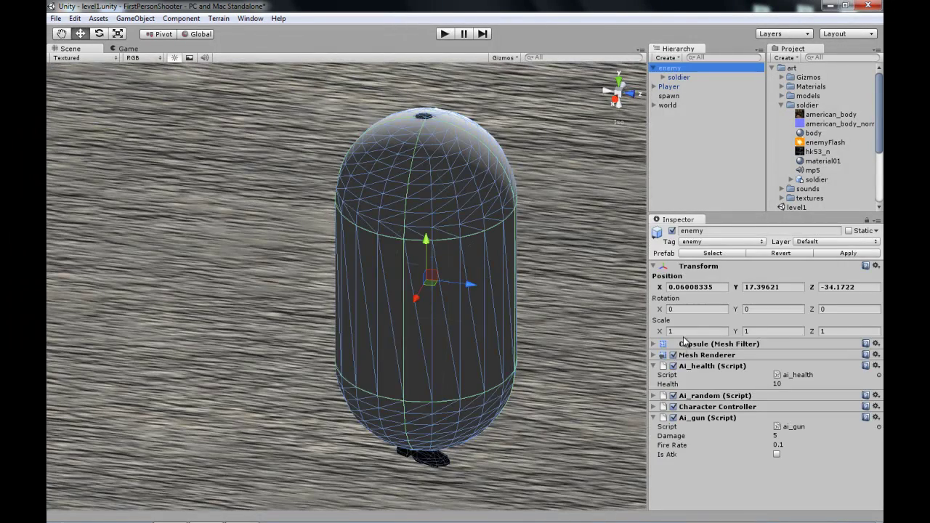
{"action": "left_click", "coordinate": [673, 356]}
{"action": "left_click", "coordinate": [709, 140]}
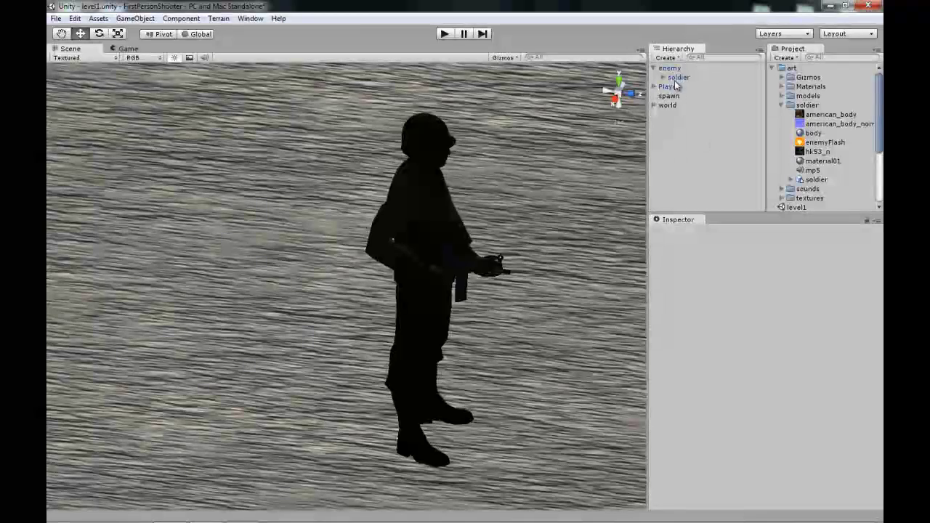
{"action": "left_click", "coordinate": [679, 77]}
{"action": "left_click", "coordinate": [665, 68]}
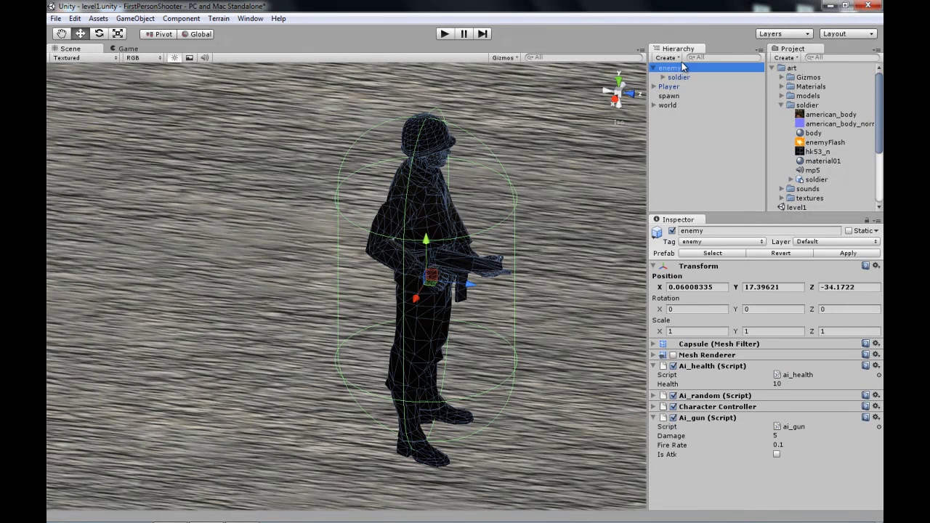
{"action": "left_click", "coordinate": [653, 68]}
- Create a Javascript named ai_anim in scripts and move it into the ai folder
{"action": "left_click", "coordinate": [781, 105]}
{"action": "left_click", "coordinate": [773, 68]}
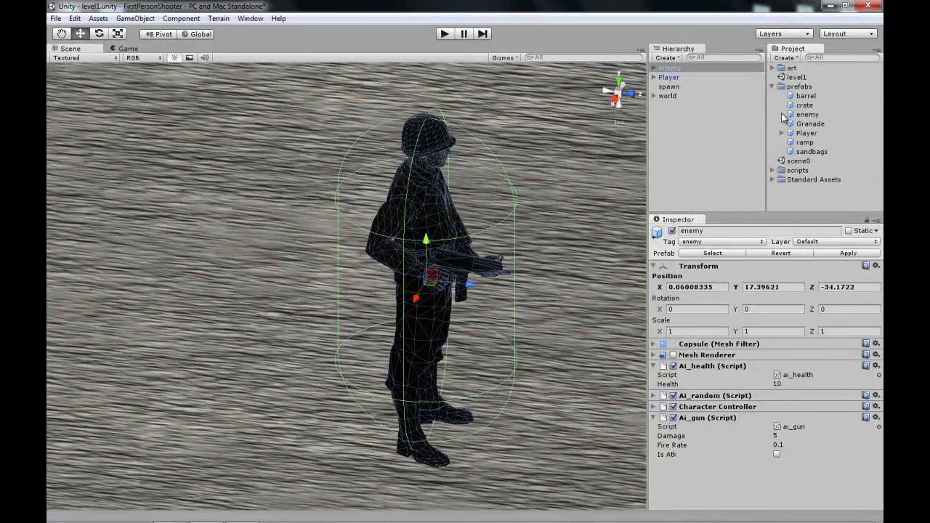
{"action": "left_click", "coordinate": [773, 86]}
{"action": "left_click", "coordinate": [792, 106]}
{"action": "left_click", "coordinate": [785, 57]}
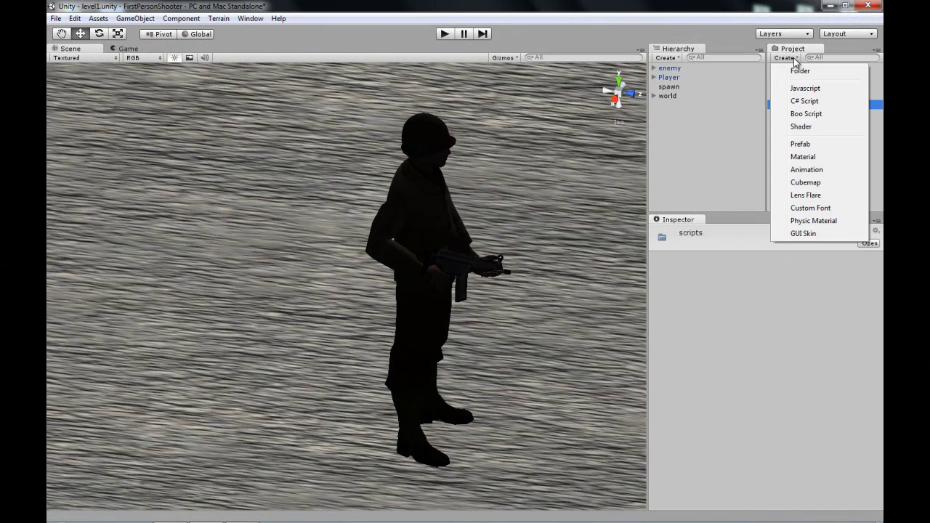
{"action": "left_click", "coordinate": [803, 97]}
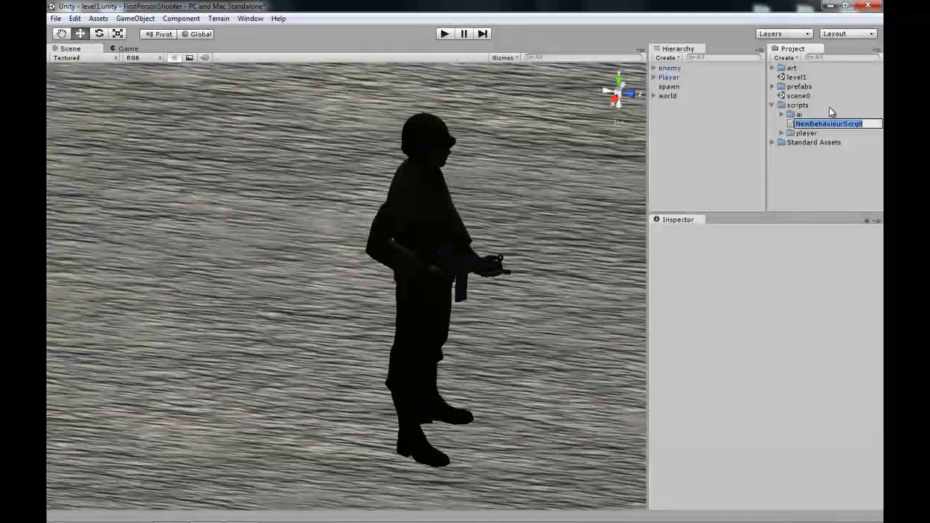
{"action": "type", "text": "ai_anim"}
{"action": "key", "text": "Return"}
{"action": "mouse_move", "coordinate": [795, 110]}
{"action": "left_mouse_down"}
{"action": "mouse_move", "coordinate": [837, 150]}
{"action": "mouse_move", "coordinate": [806, 116]}
{"action": "left_mouse_up"}
{"action": "left_click", "coordinate": [781, 114]}
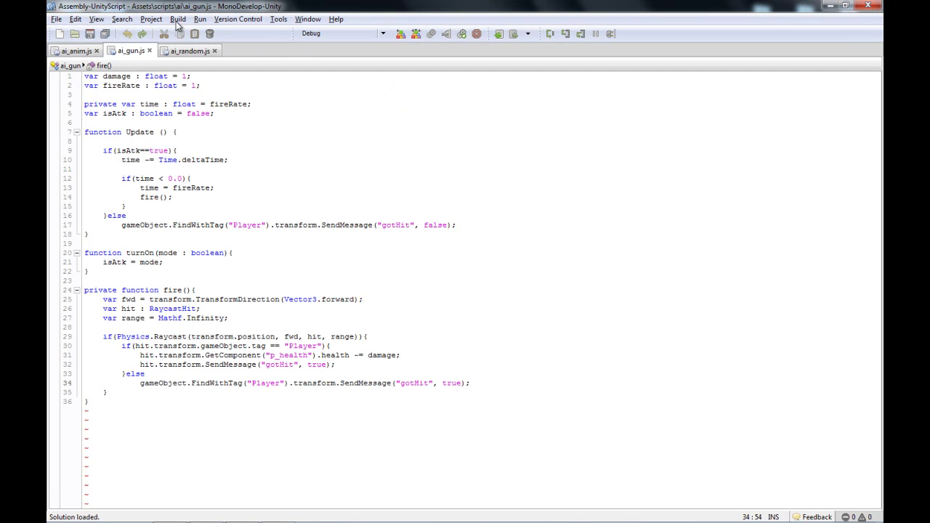
- Clear ai_anim.js by deleting #pragma strict and the empty Start and Update functions
{"action": "left_click", "coordinate": [80, 53]}
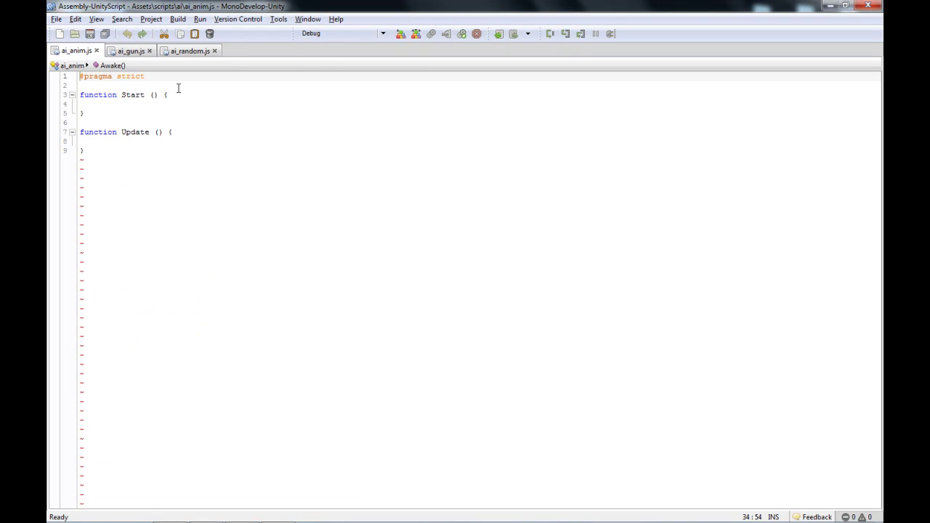
{"action": "left_click", "coordinate": [48, 80]}
{"action": "key", "text": "Delete"}
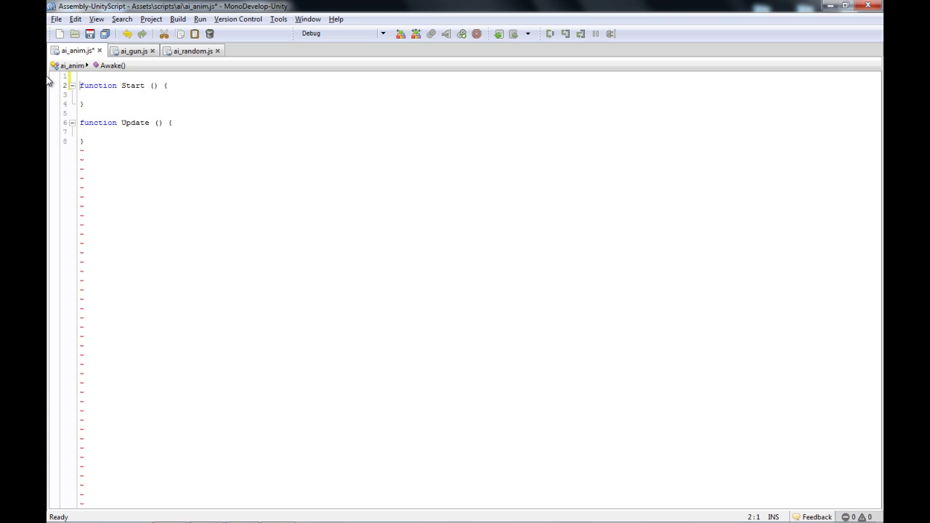
{"action": "key", "text": "BackSpace"}
{"action": "left_click_drag", "start_coordinate": [105, 131], "coordinate": [71, 78]}
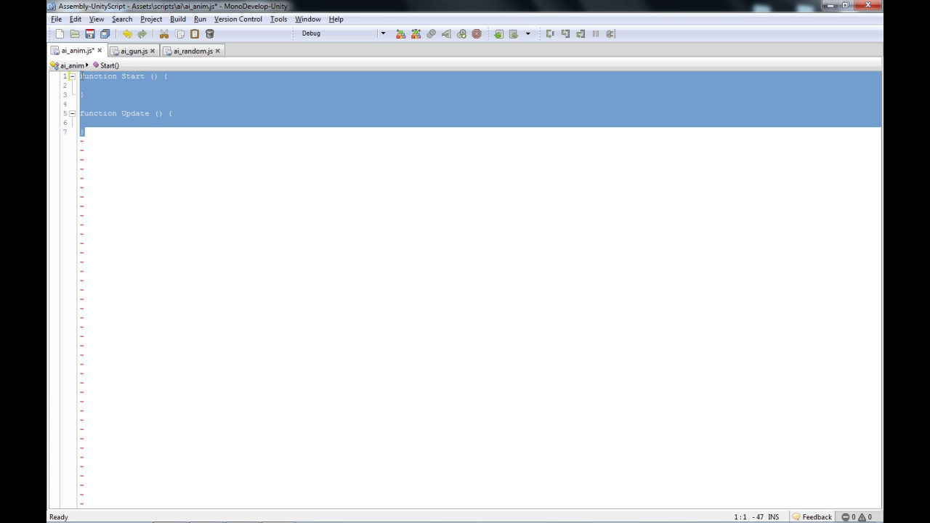
{"action": "key", "text": "Delete"}
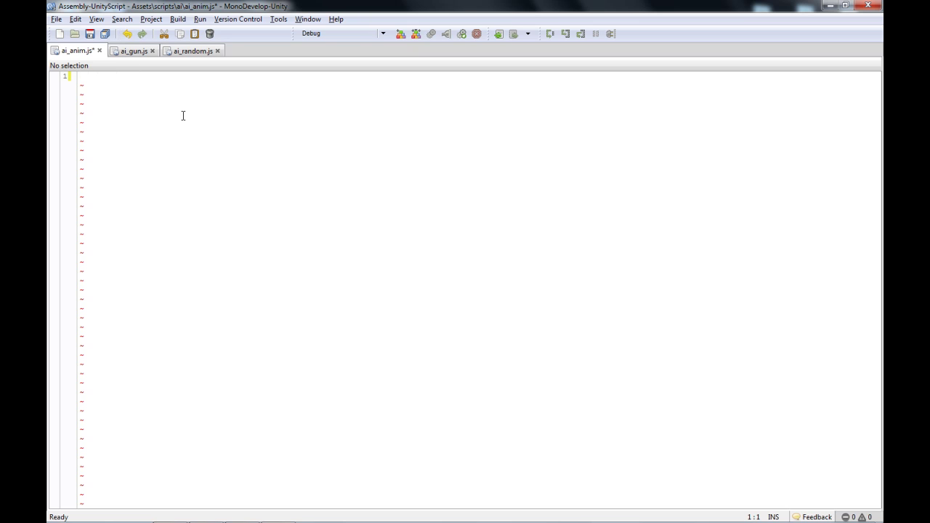
- Write a reset() function, save it, and begin its body with model
{"action": "type", "text": "f"}
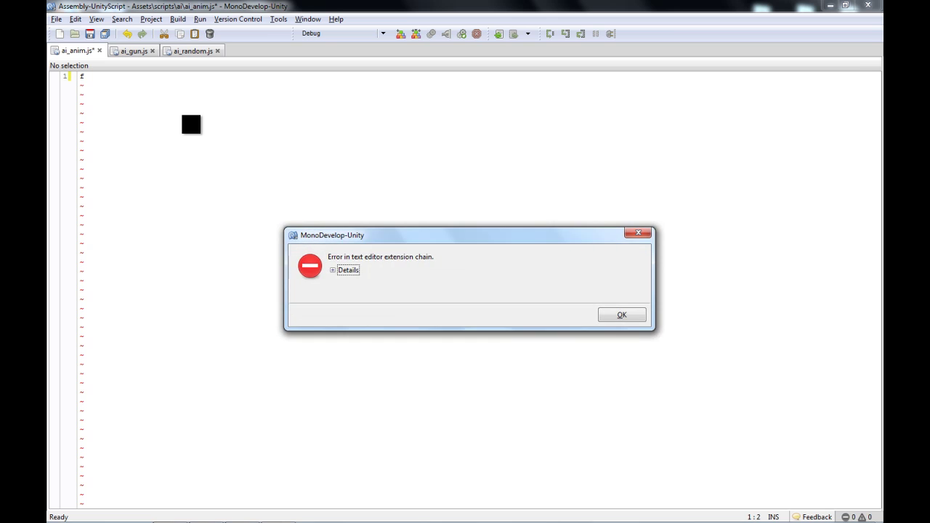
{"action": "key", "text": "Return"}
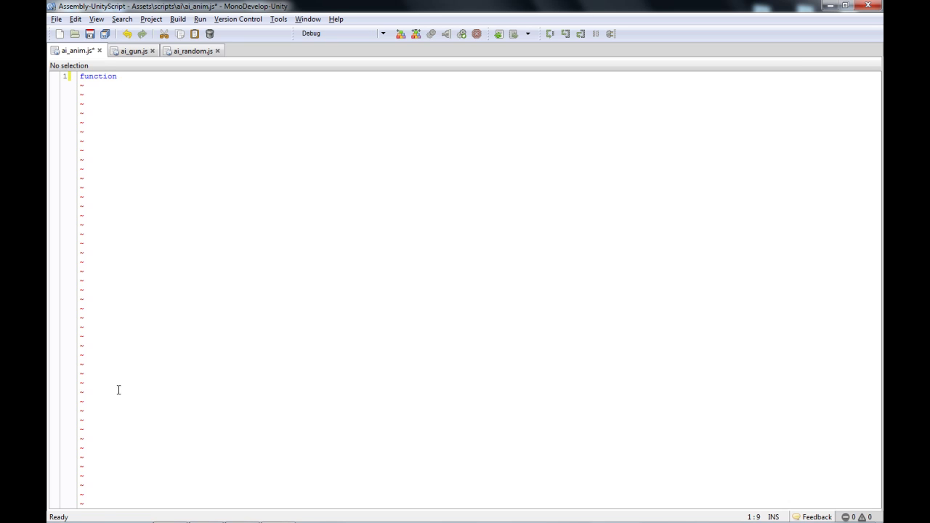
{"action": "type", "text": "unction reset("}
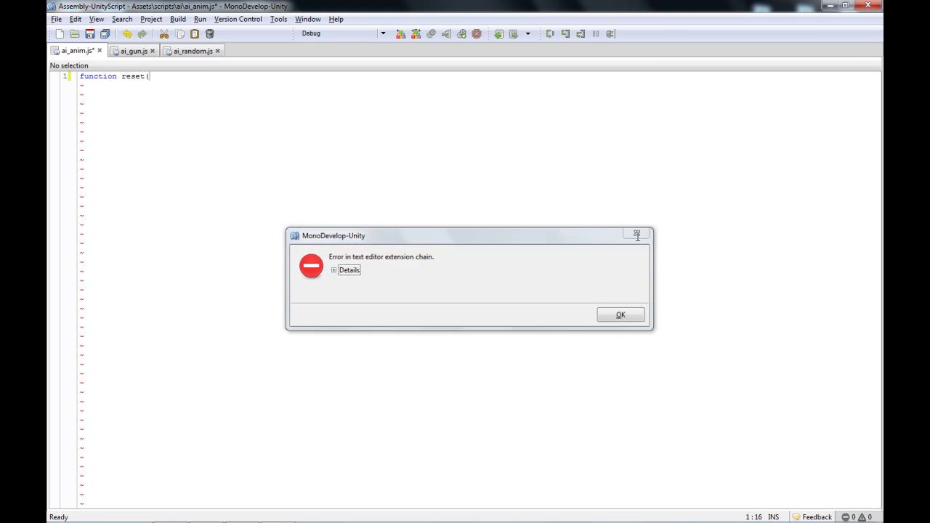
{"action": "key", "text": "Return"}
{"action": "type", "text": ")"}
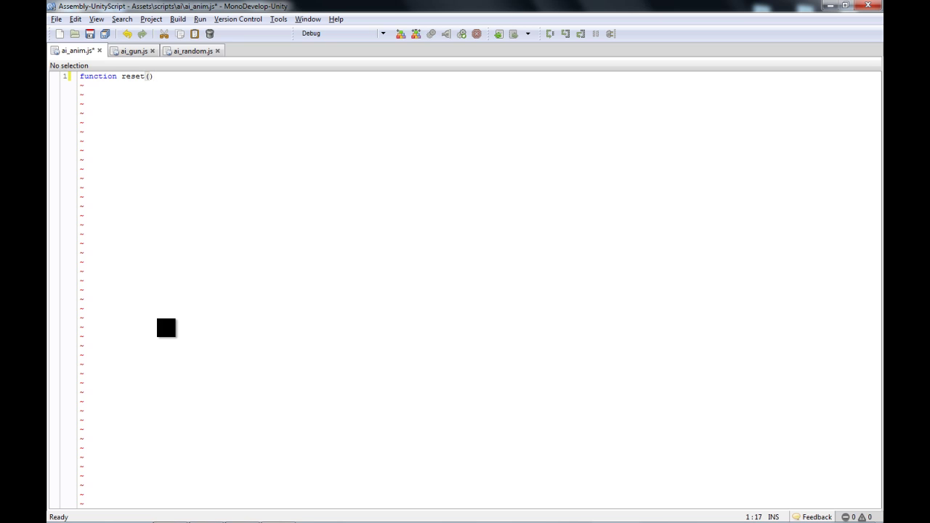
{"action": "type", "text": "{"}
{"action": "key", "text": "Return"}
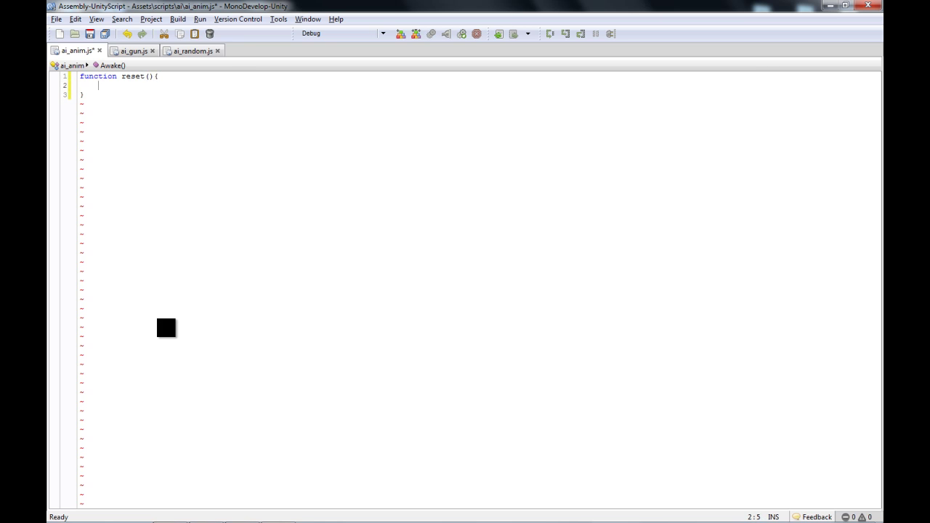
{"action": "key", "text": "ctrl+s"}
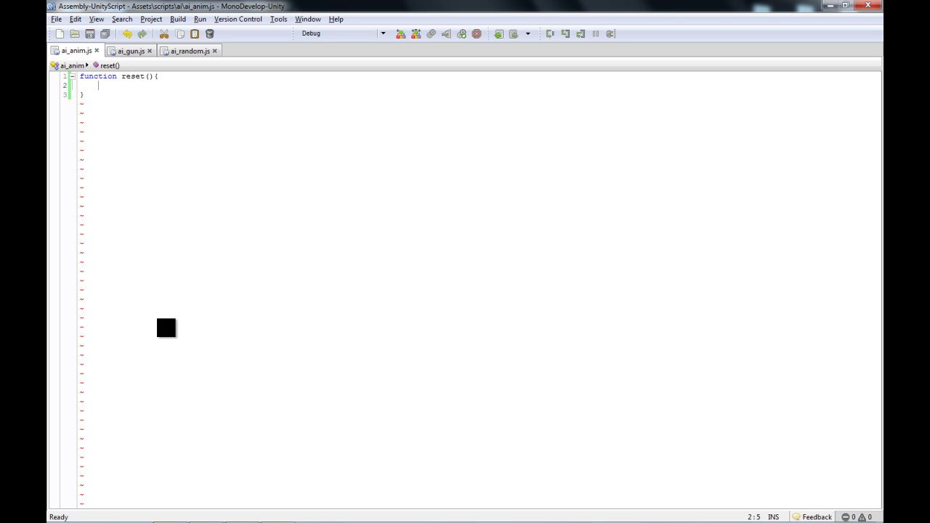
{"action": "type", "text": "model"}
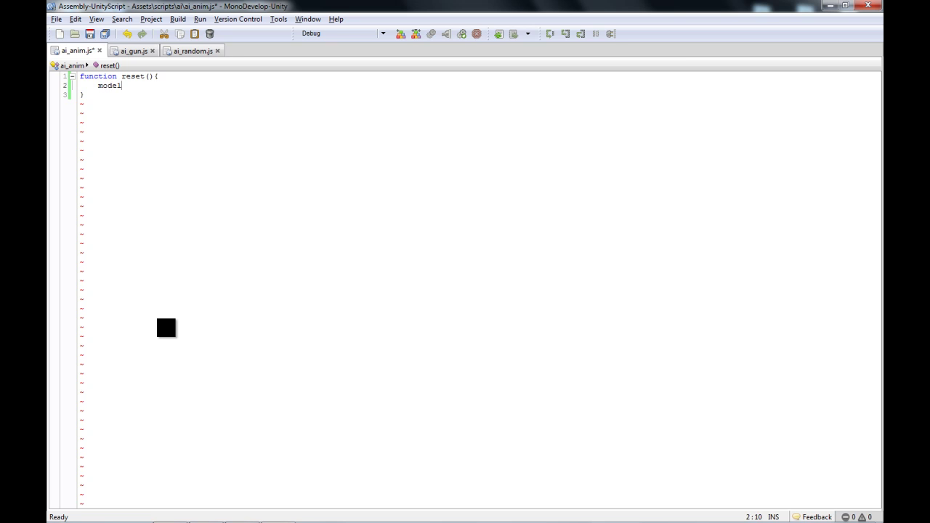
{"action": "type", "text": ".animation["}
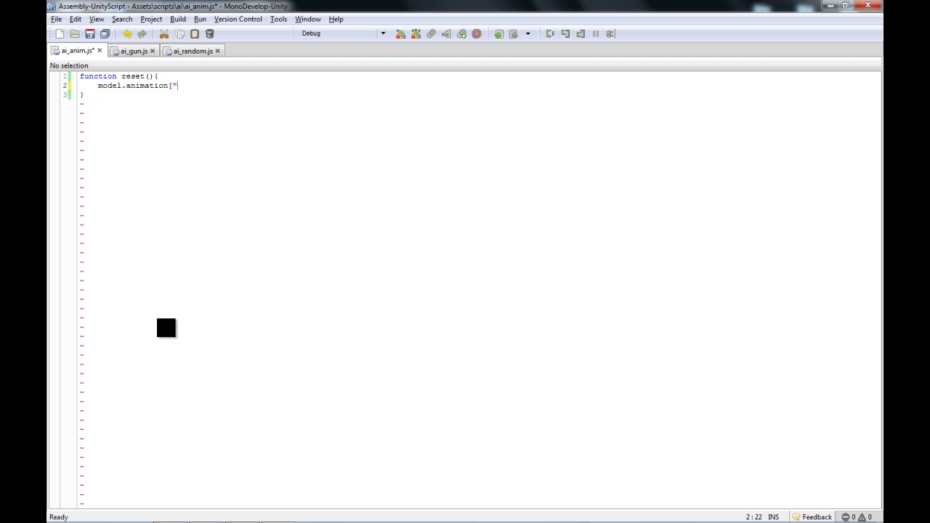
- Save the script, then uncheck Play Automatically on the soldier's Animation (idle, walk, fire)
{"action": "type", "text": ";"}
{"action": "key", "text": "ctrl+s"}
{"action": "left_click", "coordinate": [829, 5]}
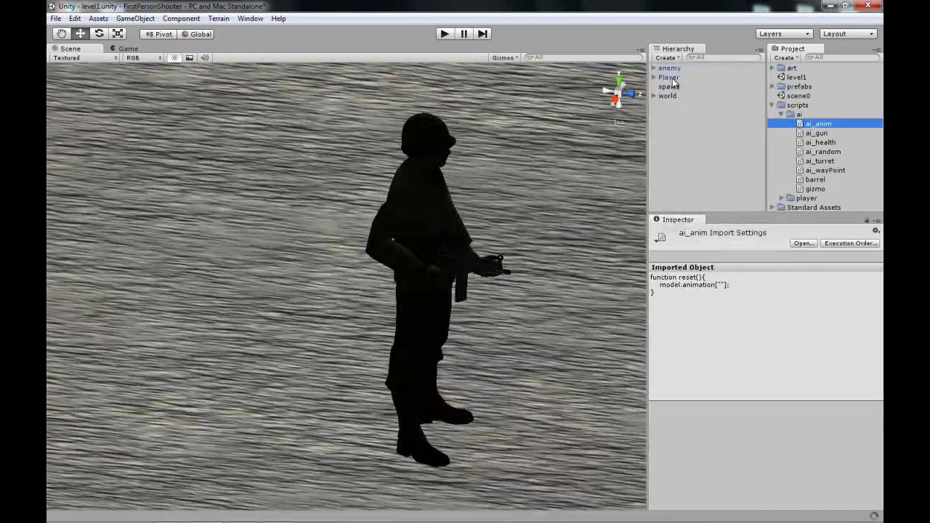
{"action": "left_click", "coordinate": [665, 68]}
{"action": "left_click", "coordinate": [677, 77]}
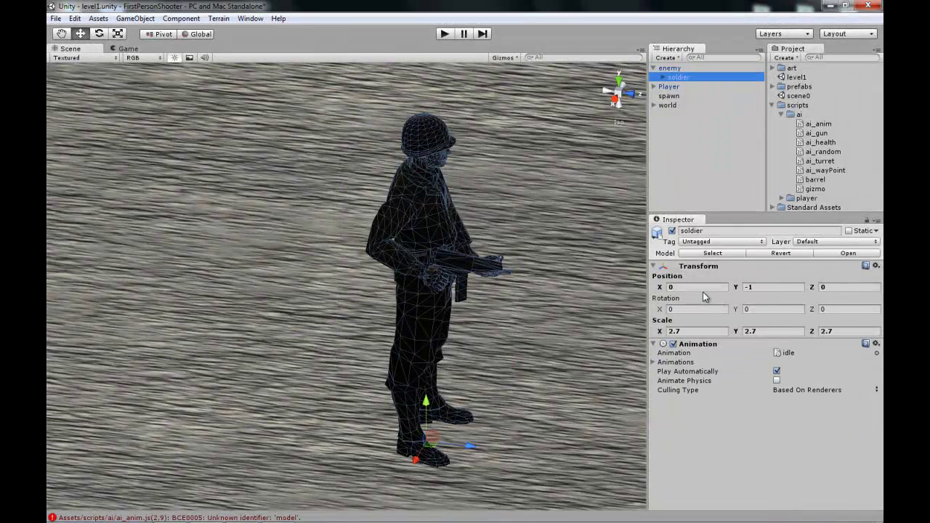
{"action": "left_click", "coordinate": [678, 370]}
{"action": "left_click", "coordinate": [655, 362]}
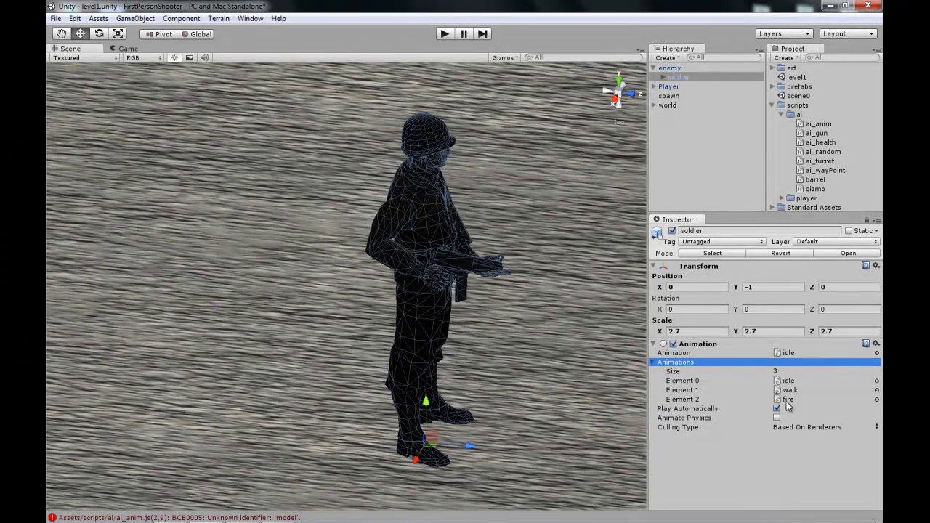
{"action": "left_click", "coordinate": [654, 362]}
{"action": "mouse_move", "coordinate": [288, 515]}
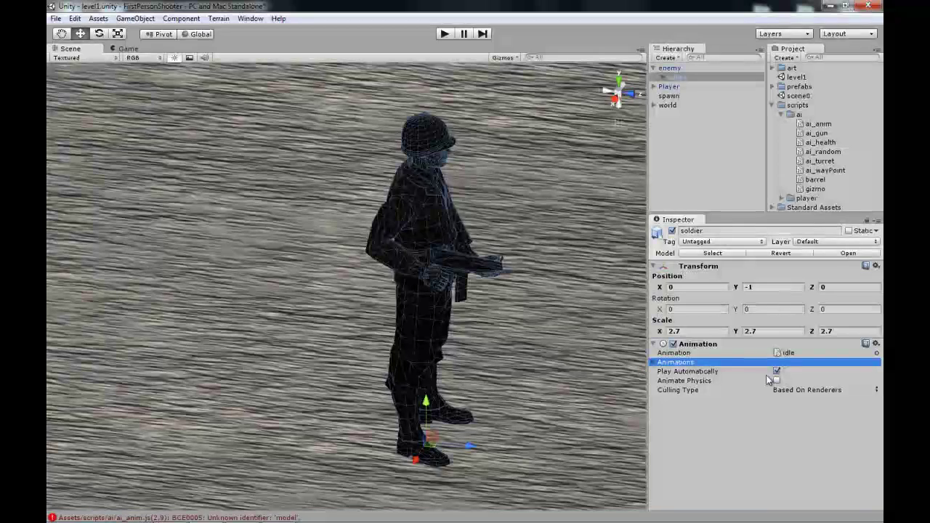
{"action": "left_click", "coordinate": [777, 371]}
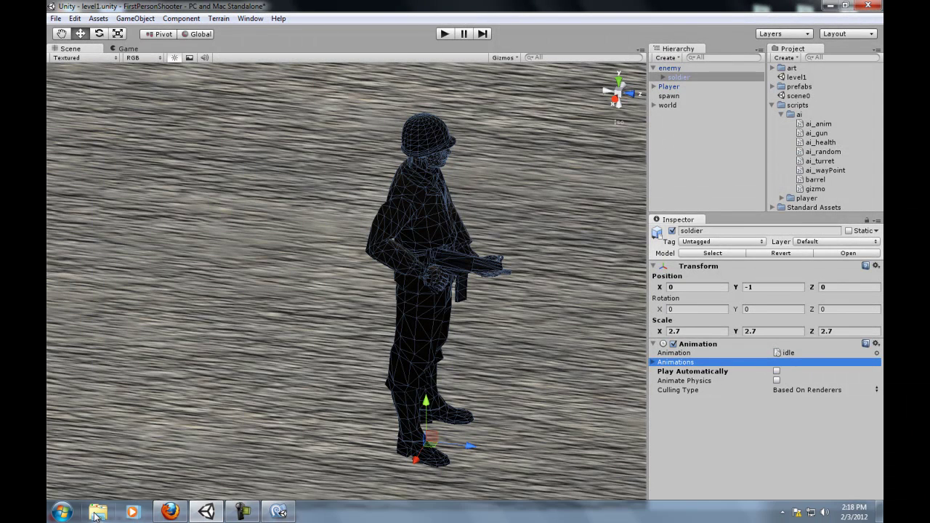
- Complete reset()'s body as model.animation["idle"].Play(); and save
{"action": "left_click", "coordinate": [279, 512]}
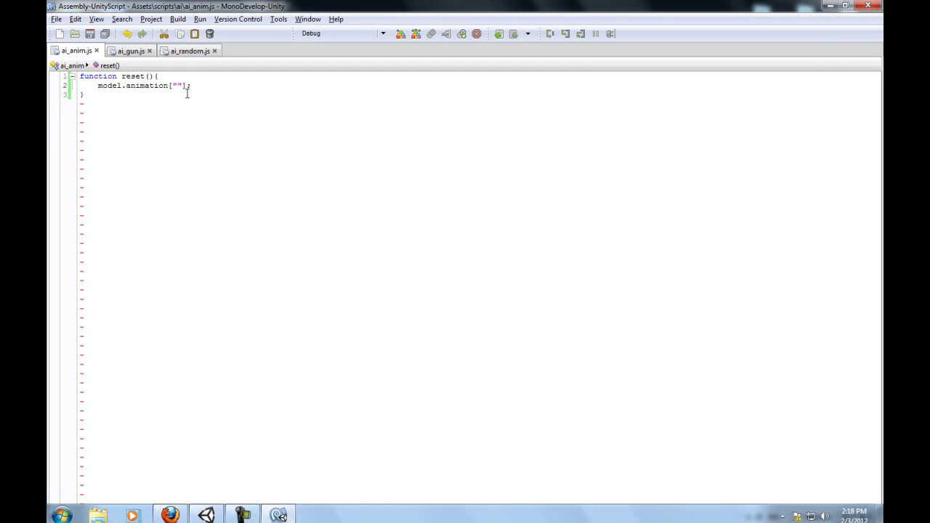
{"action": "type", "text": "idle"}
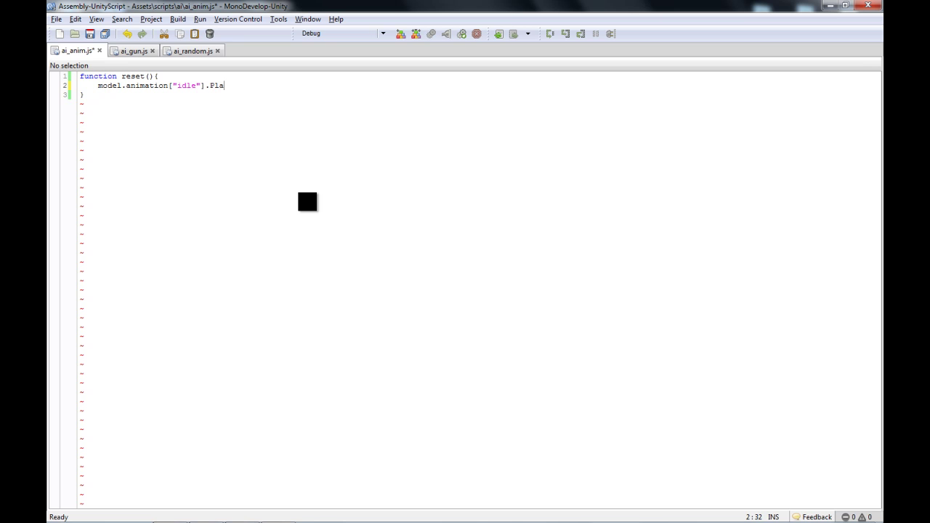
{"action": "type", "text": ";"}
{"action": "key", "text": "ctrl+s"}
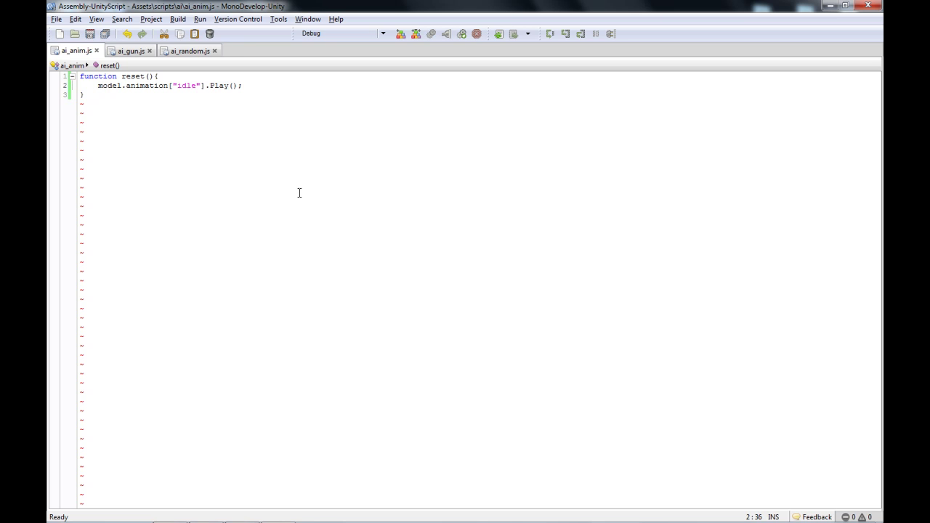
- Insert a blank line above the reset() function at line 1
{"action": "left_click_drag", "start_coordinate": [96, 87], "coordinate": [122, 86]}
{"action": "left_click", "coordinate": [83, 76]}
{"action": "key", "text": "Return"}
{"action": "key", "text": "Up"}
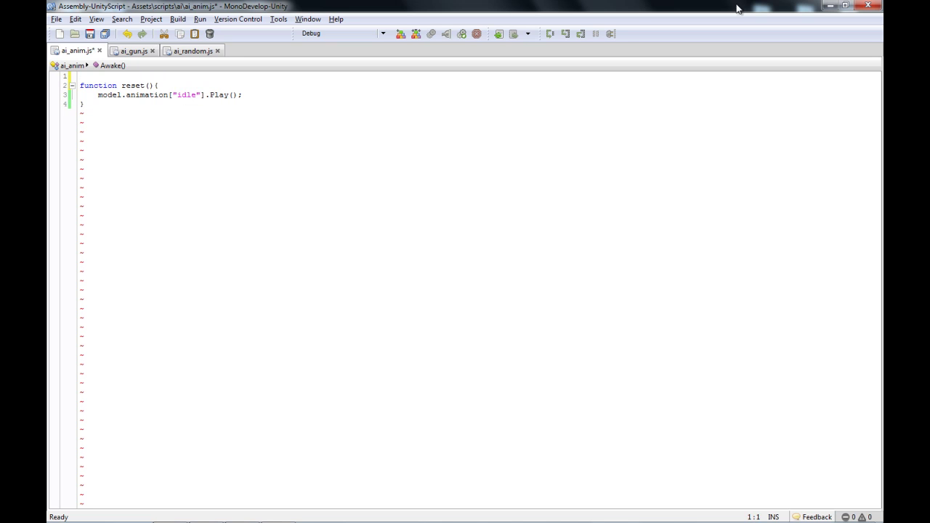
- Attach the ai_anim script to the enemy object and collapse its Ai_health component
{"action": "left_click", "coordinate": [834, 7]}
{"action": "left_click", "coordinate": [669, 68]}
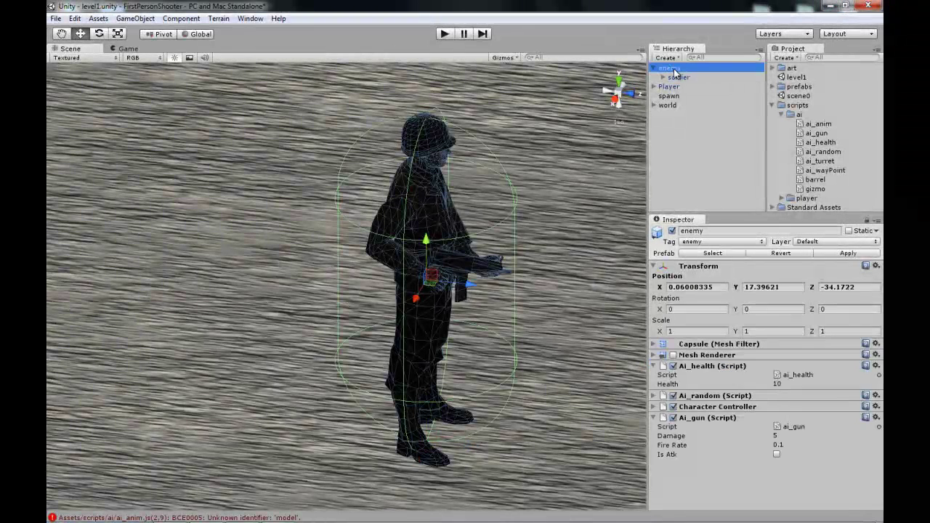
{"action": "left_click", "coordinate": [685, 77]}
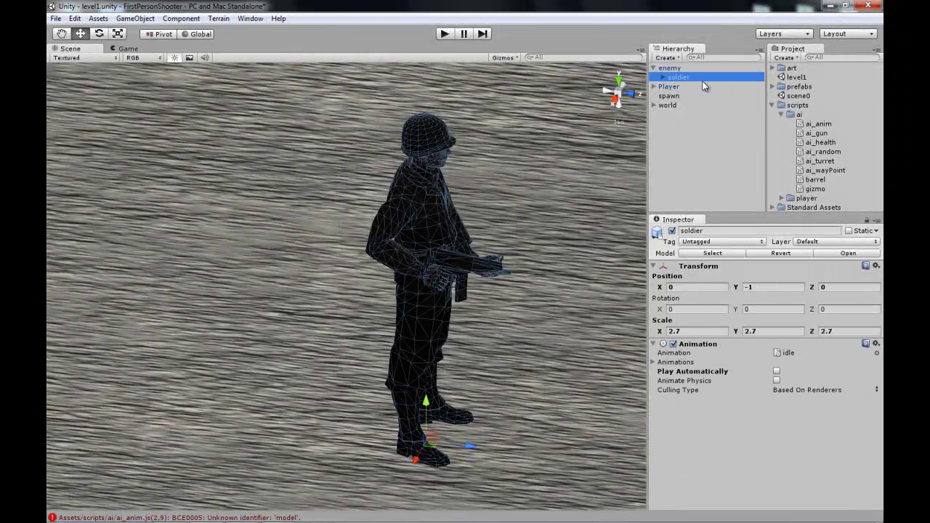
{"action": "left_click", "coordinate": [676, 68]}
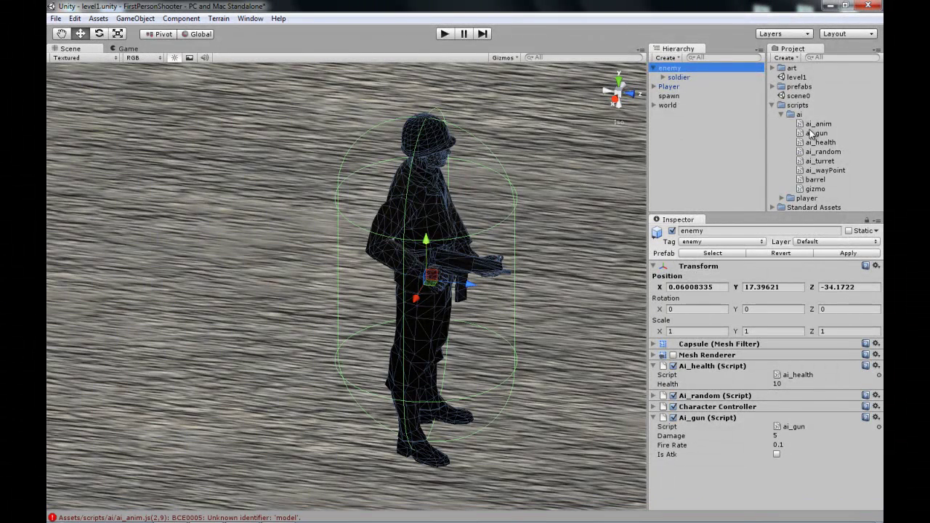
{"action": "left_click_drag", "start_coordinate": [818, 124], "coordinate": [684, 480]}
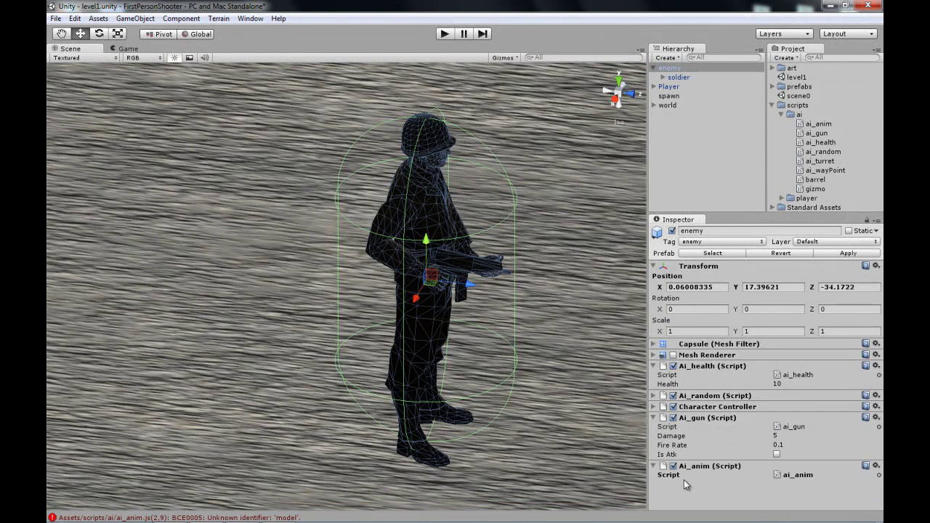
{"action": "left_click", "coordinate": [662, 366]}
{"action": "left_click", "coordinate": [289, 513]}
- Declare var model : Transform; on line 1 of ai_anim.js and save
{"action": "type", "text": "var model"}
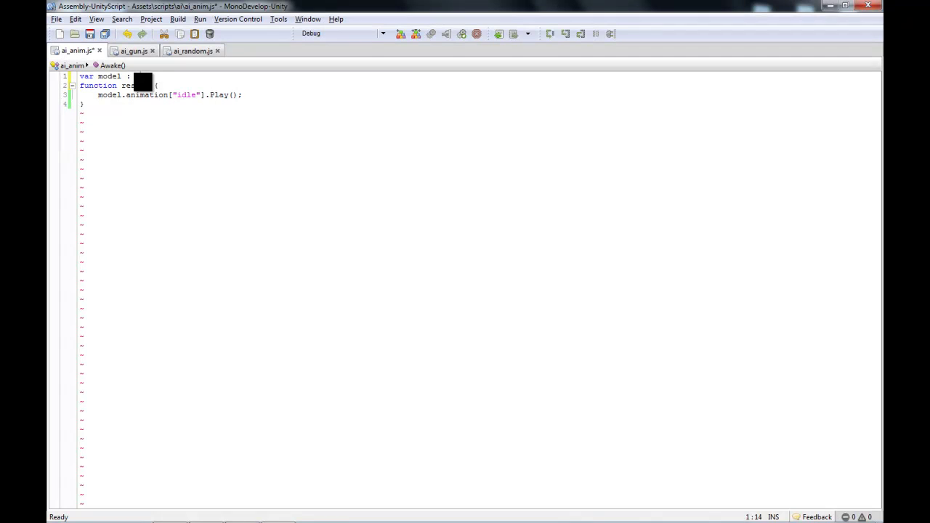
{"action": "type", "text": " : Transform;"}
{"action": "key", "text": "Return"}
{"action": "key", "text": "ctrl+s"}
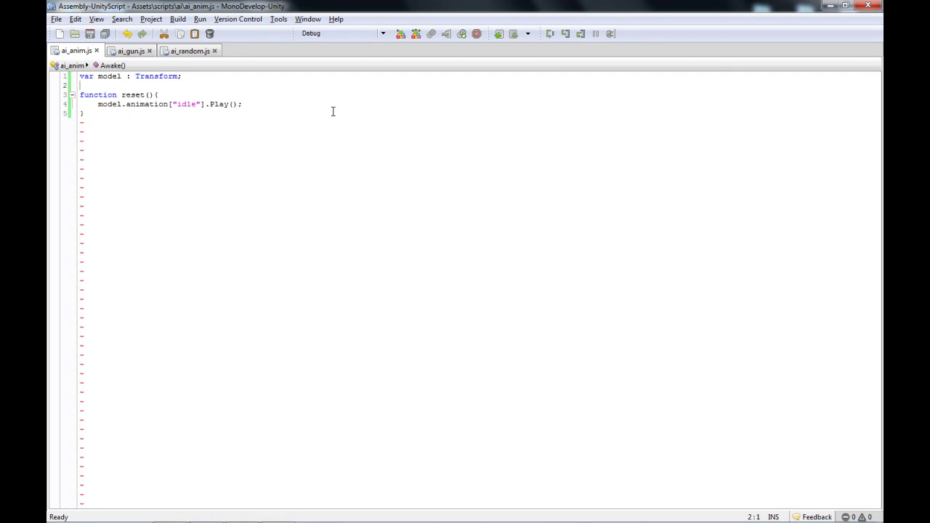
- Assign the soldier from the Hierarchy to the Ai_anim component's Model field
{"action": "left_click", "coordinate": [831, 6]}
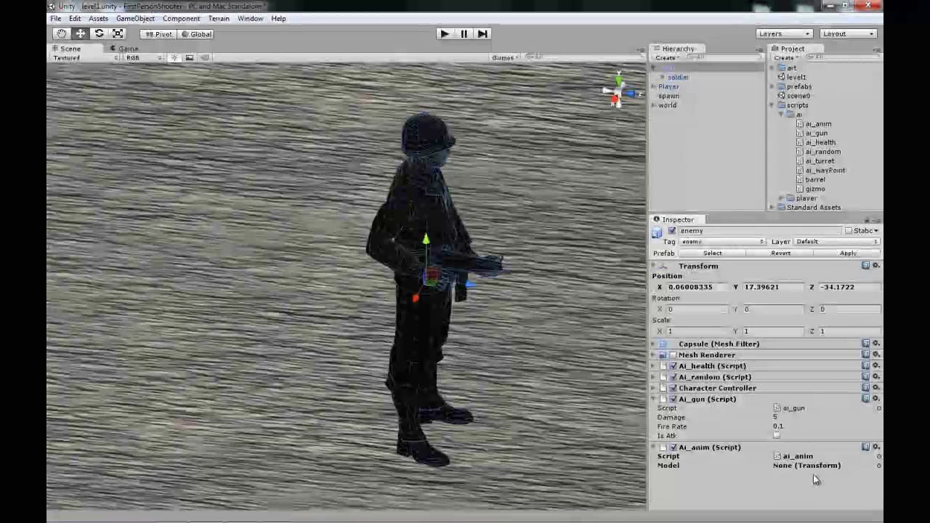
{"action": "left_click_drag", "start_coordinate": [685, 77], "coordinate": [799, 477]}
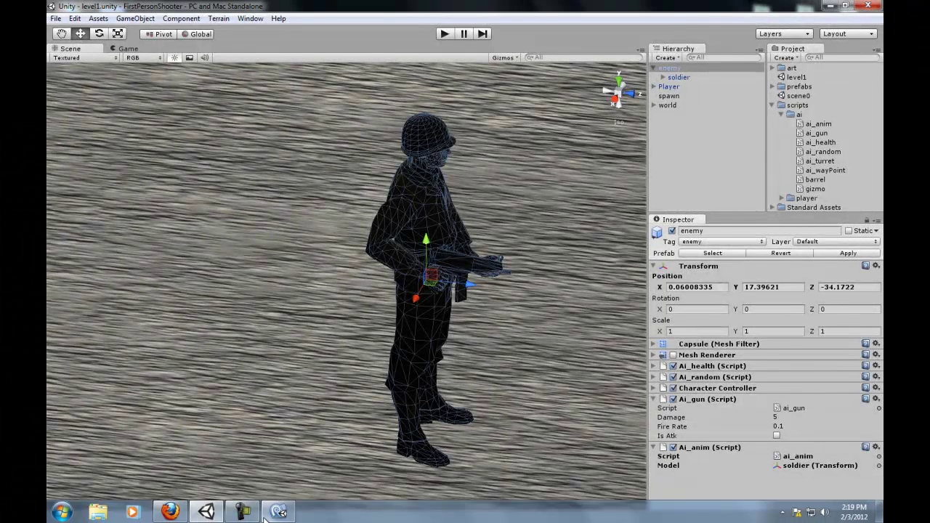
- Paste a copy of reset() below, rename it walk() playing "walk", and save
{"action": "left_click", "coordinate": [278, 511]}
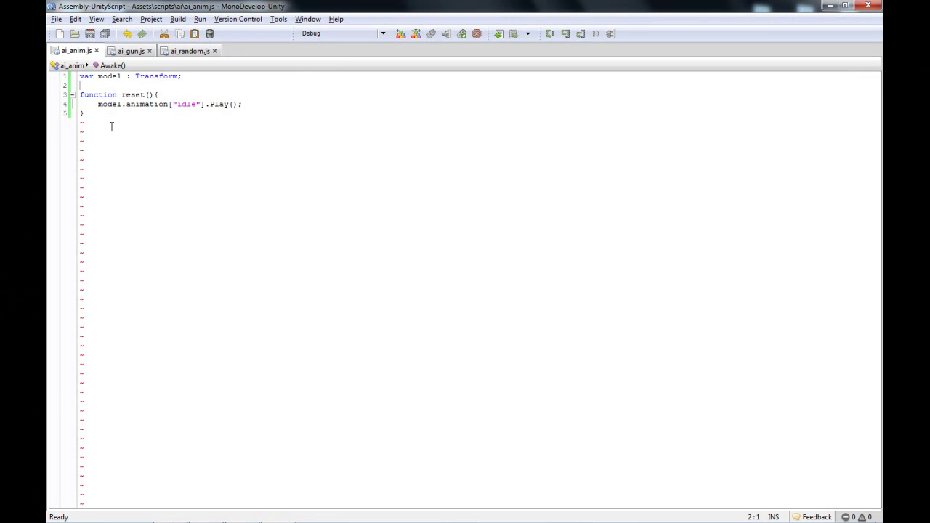
{"action": "left_click_drag", "start_coordinate": [100, 119], "coordinate": [76, 96]}
{"action": "key", "text": "ctrl+c"}
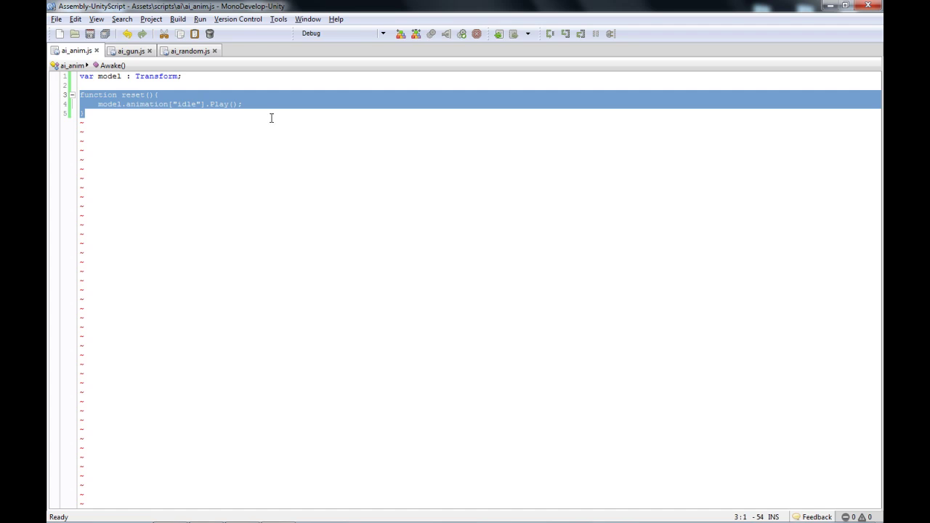
{"action": "left_click", "coordinate": [221, 111]}
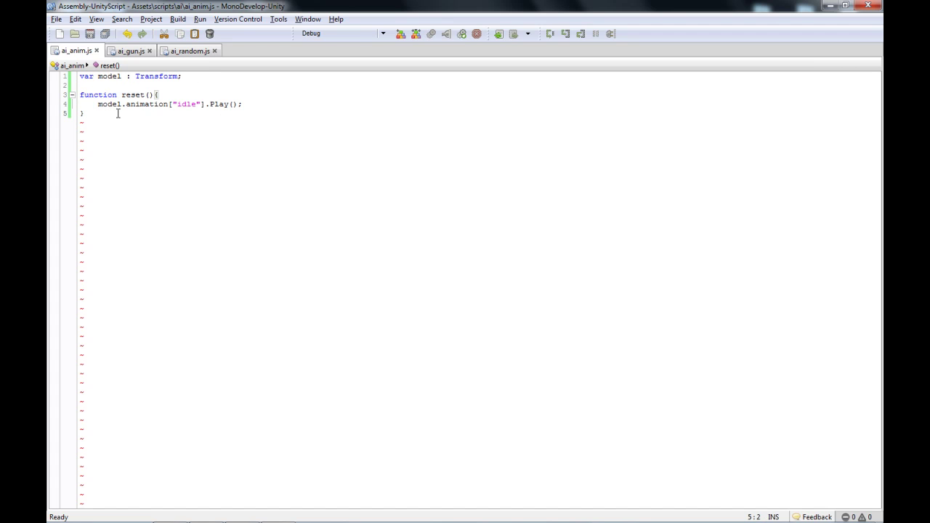
{"action": "key", "text": "Return"}
{"action": "key", "text": "Return"}
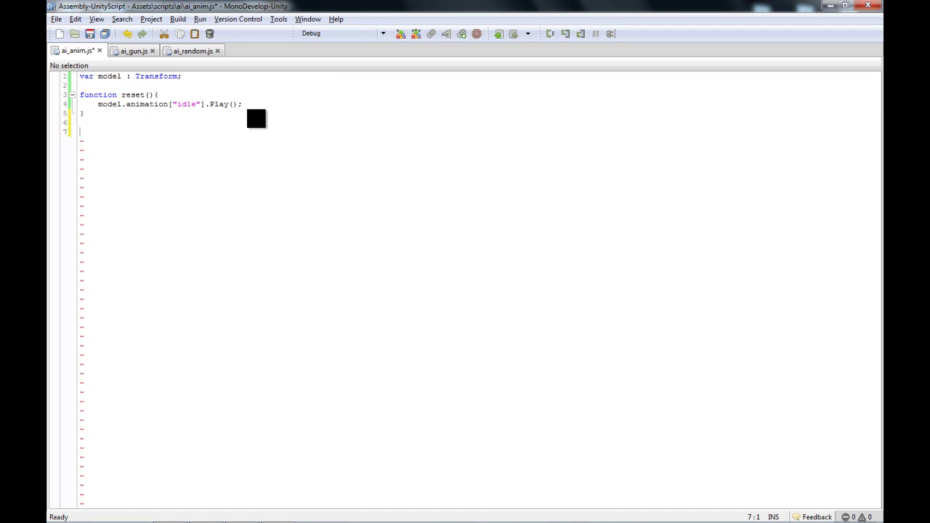
{"action": "key", "text": "ctrl+v"}
{"action": "left_click_drag", "start_coordinate": [141, 133], "coordinate": [122, 135]}
{"action": "key", "text": "Delete"}
{"action": "key", "text": "Delete"}
{"action": "type", "text": "walk"}
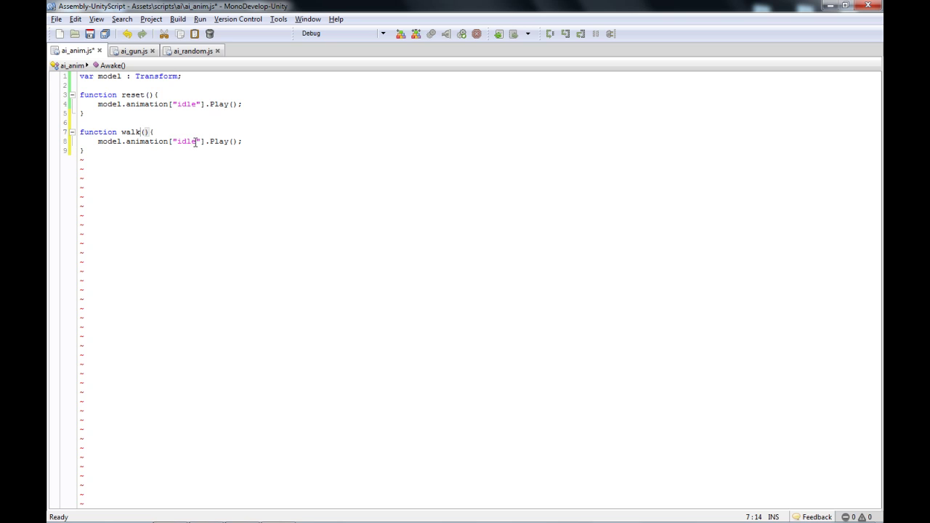
{"action": "left_click_drag", "start_coordinate": [195, 141], "coordinate": [177, 142]}
{"action": "type", "text": "walk"}
{"action": "key", "text": "ctrl+s"}
- Paste a second copy of walk() below with its animation string changed to "fire", and save
{"action": "left_click_drag", "start_coordinate": [90, 151], "coordinate": [80, 133]}
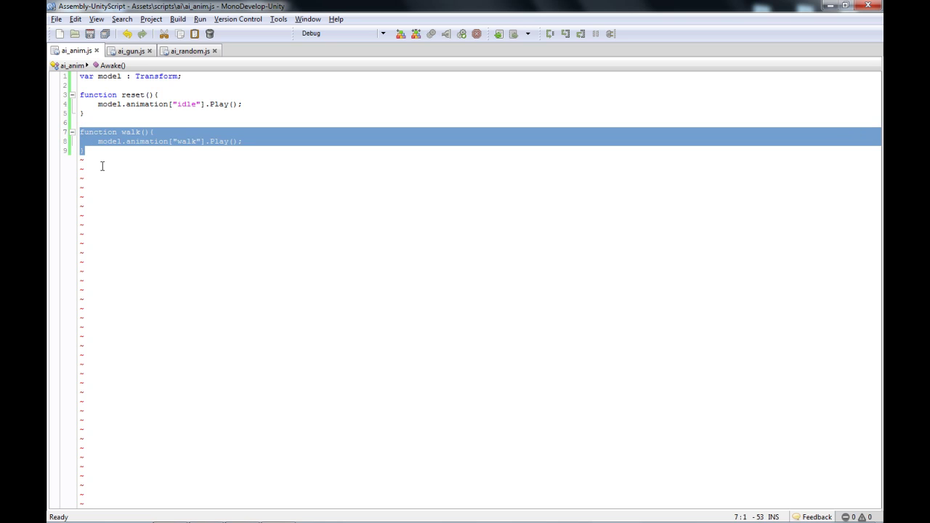
{"action": "key", "text": "ctrl+c"}
{"action": "left_click", "coordinate": [100, 156]}
{"action": "key", "text": "Return"}
{"action": "key", "text": "Return"}
{"action": "key", "text": "ctrl+v"}
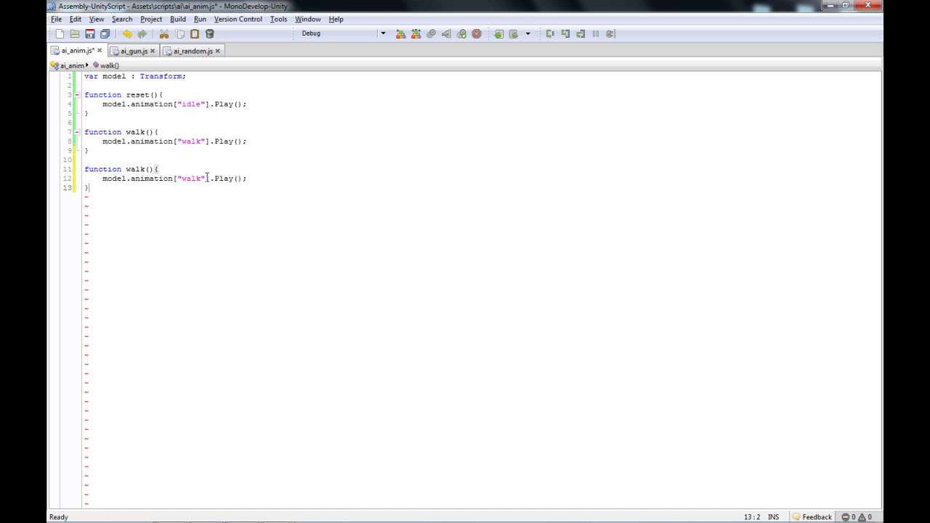
{"action": "left_click_drag", "start_coordinate": [206, 178], "coordinate": [182, 178]}
{"action": "type", "text": "e"}
{"action": "key", "text": "ctrl+s"}
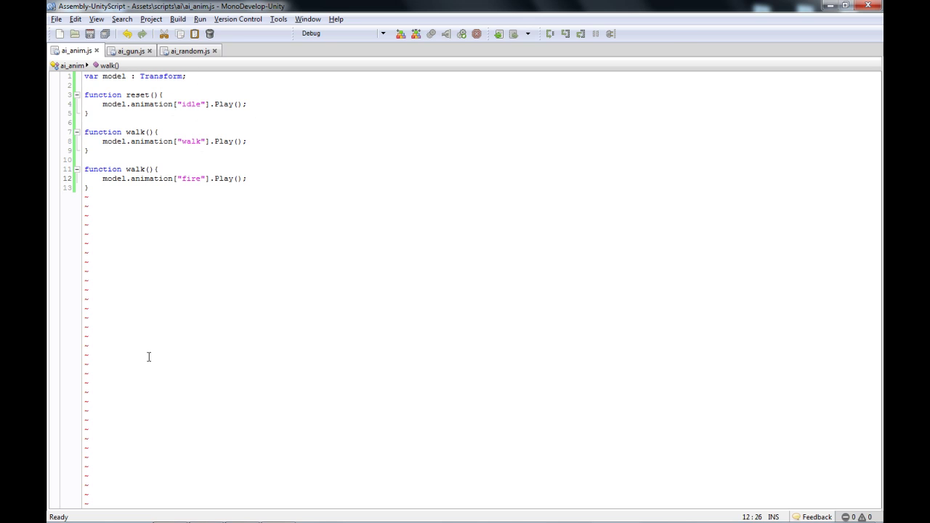
- Rewrite reset()'s line as model.animation.Play("idle"); and copy it
{"action": "left_click", "coordinate": [249, 512]}
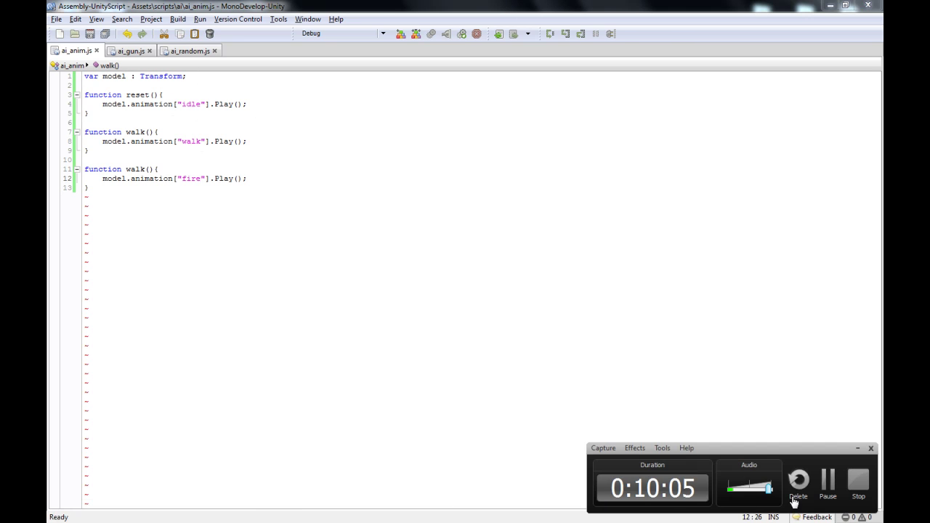
{"action": "left_click", "coordinate": [835, 501]}
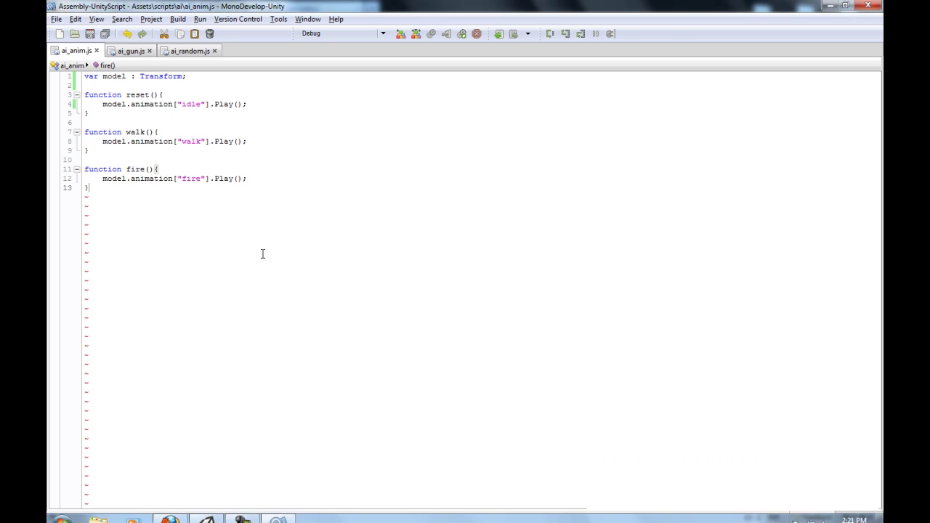
{"action": "left_click", "coordinate": [175, 158]}
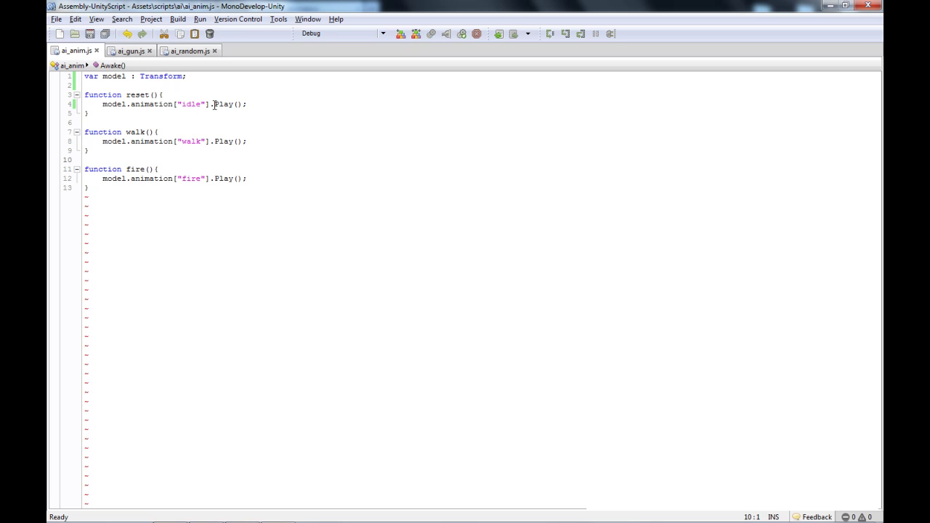
{"action": "left_click_drag", "start_coordinate": [209, 104], "coordinate": [174, 104]}
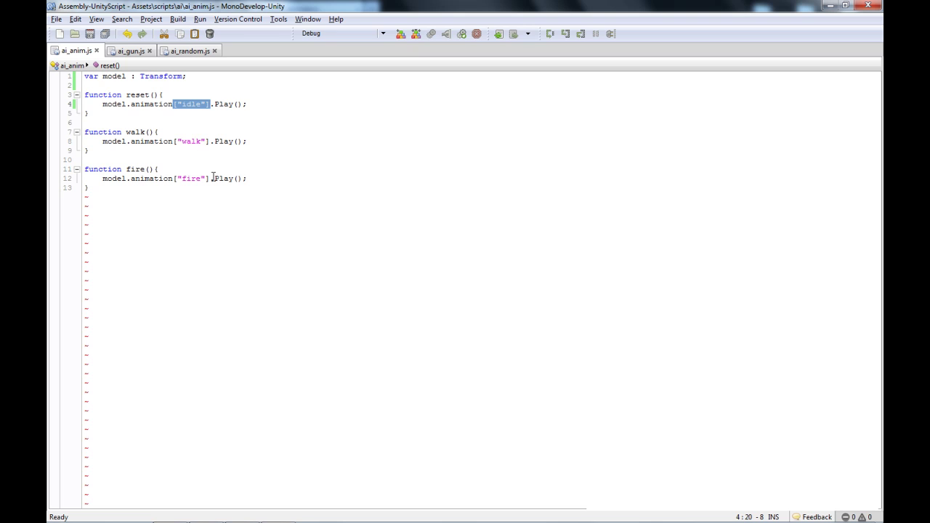
{"action": "key", "text": "Delete"}
{"action": "key", "text": "Right"}
{"action": "key", "text": "Right"}
{"action": "key", "text": "Right"}
{"action": "key", "text": "Right"}
{"action": "key", "text": "Right"}
{"action": "key", "text": "ctrl+v"}
{"action": "key", "text": "BackSpace"}
{"action": "key", "text": "Left"}
{"action": "key", "text": "Left"}
{"action": "key", "text": "Left"}
{"action": "key", "text": "Left"}
{"action": "key", "text": "Left"}
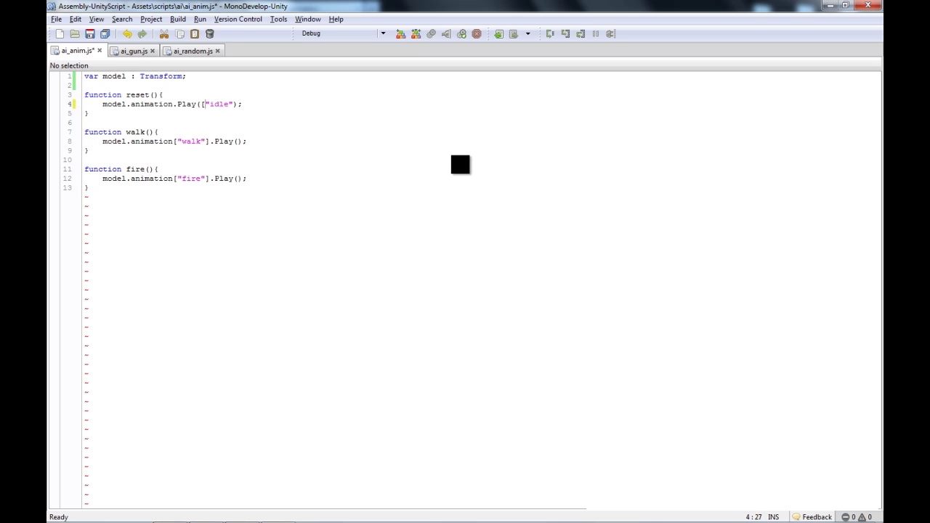
{"action": "key", "text": "BackSpace"}
{"action": "left_click_drag", "start_coordinate": [245, 104], "coordinate": [96, 104]}
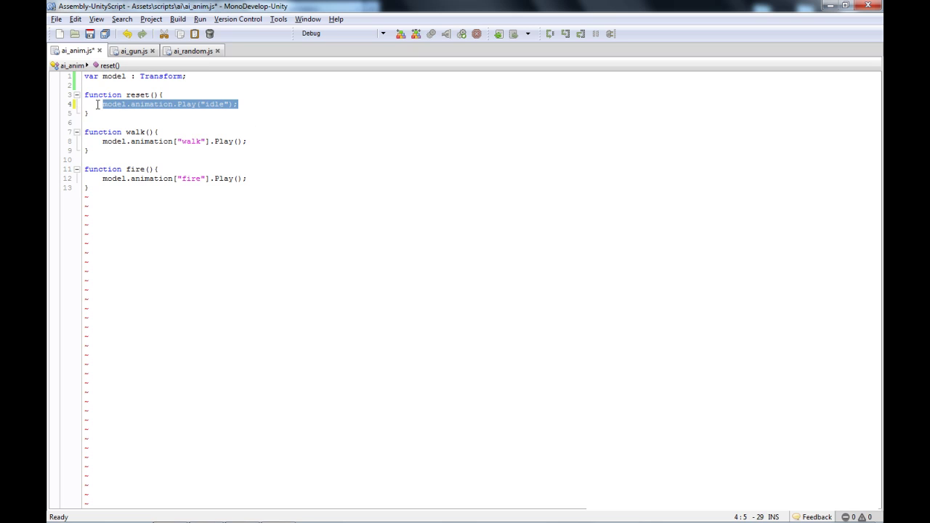
{"action": "key", "text": "ctrl+c"}
- Use that Play call in walk() and fire() with "walk" and "fire", and save
{"action": "left_click_drag", "start_coordinate": [248, 141], "coordinate": [102, 143]}
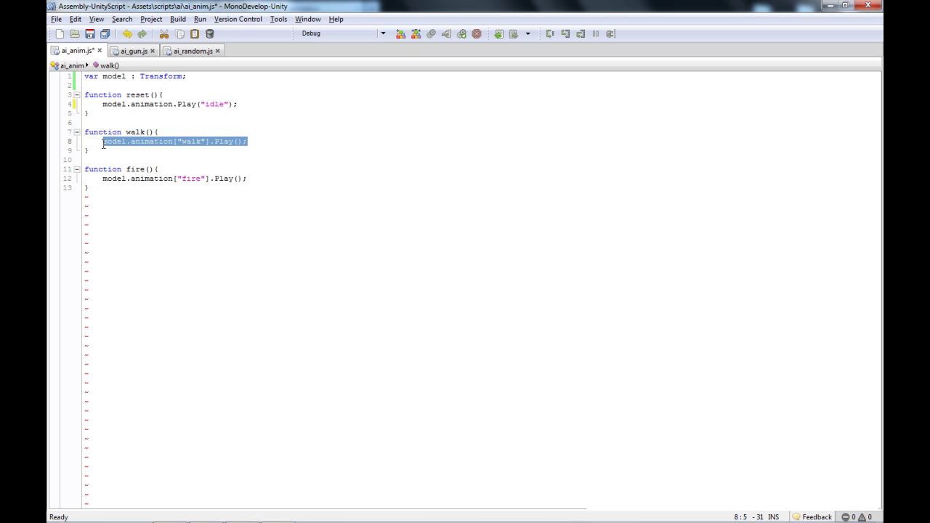
{"action": "key", "text": "ctrl+v"}
{"action": "left_click_drag", "start_coordinate": [249, 179], "coordinate": [102, 179]}
{"action": "key", "text": "ctrl+v"}
{"action": "left_click_drag", "start_coordinate": [225, 141], "coordinate": [205, 141]}
{"action": "type", "text": "walk"}
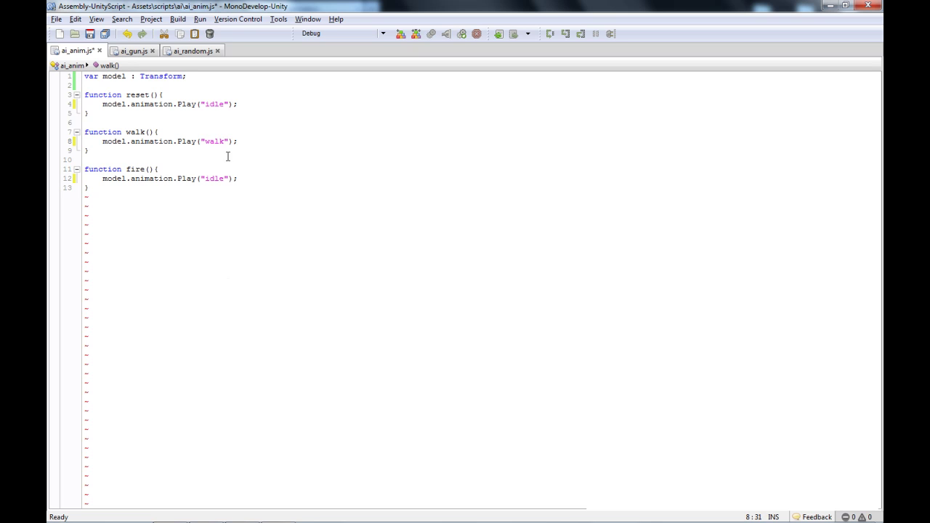
{"action": "left_click_drag", "start_coordinate": [225, 178], "coordinate": [205, 178]}
{"action": "type", "text": "fire"}
{"action": "key", "text": "ctrl+s"}
{"action": "key", "text": "Up"}
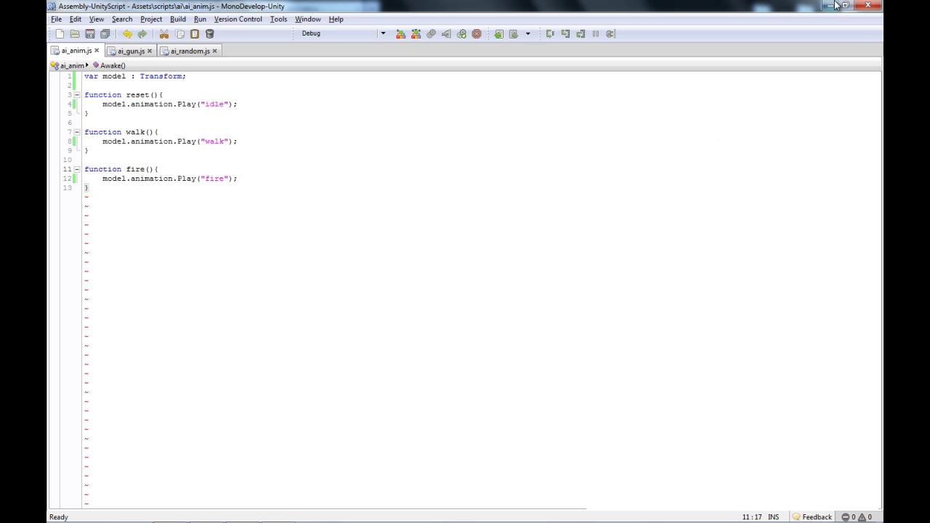
- Start a new function Start(){ block near the top of ai_anim.js
{"action": "left_click", "coordinate": [138, 85]}
{"action": "key", "text": "Return"}
{"action": "key", "text": "Return"}
{"action": "key", "text": "Up"}
{"action": "type", "text": "fucnti"}
{"action": "left_click", "coordinate": [103, 94]}
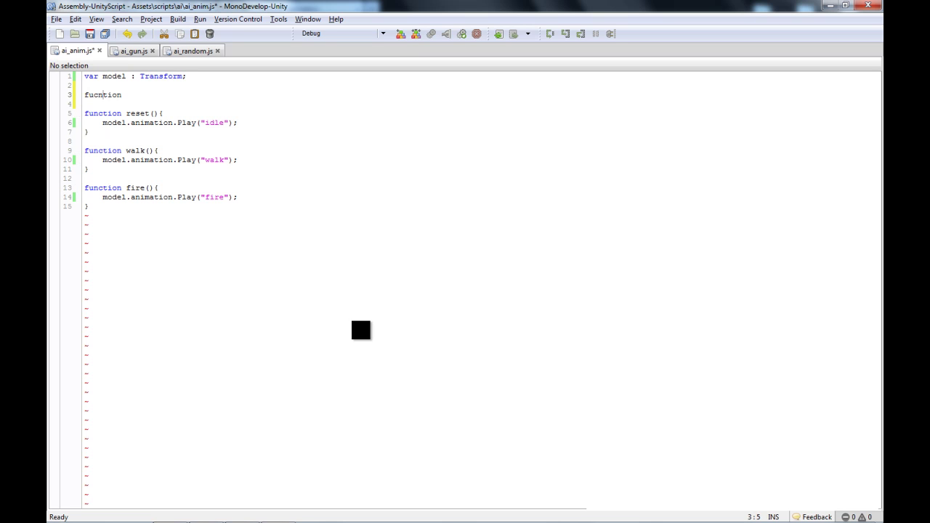
{"action": "key", "text": "Delete"}
{"action": "type", "text": "n"}
{"action": "key", "text": "Right"}
{"action": "key", "text": "Right"}
{"action": "type", "text": "Start(){"}
{"action": "key", "text": "Return"}
- Put a walk(); call inside Start() and save the script
{"action": "key", "text": "ctrl+s"}
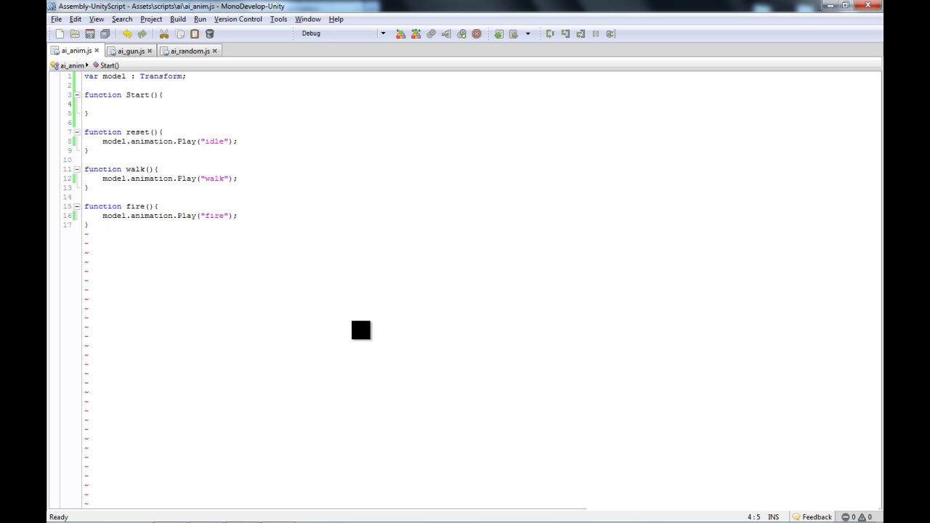
{"action": "type", "text": "walk;"}
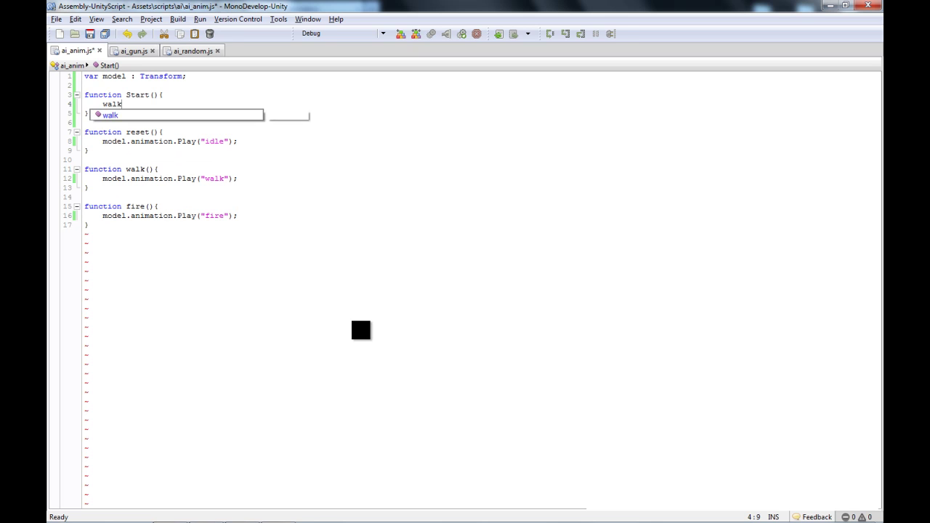
{"action": "key", "text": "ctrl+s"}
{"action": "key", "text": "Left"}
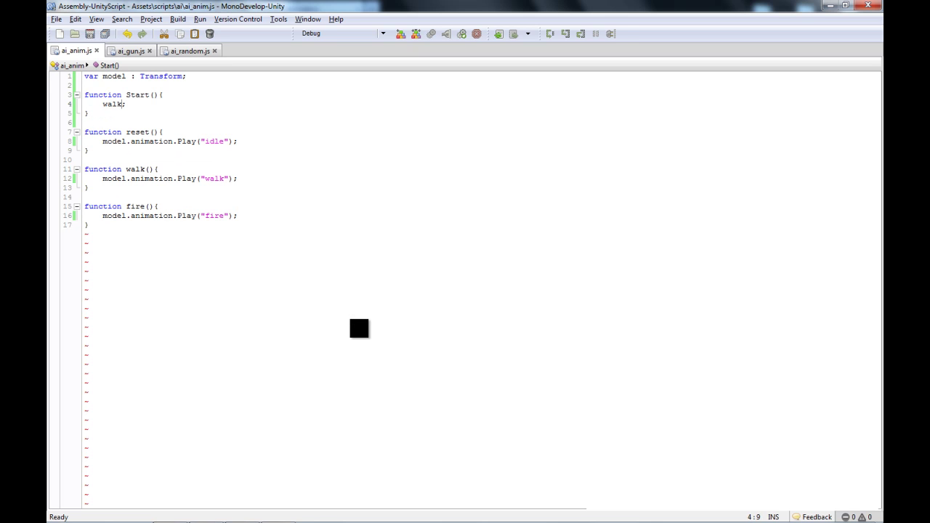
{"action": "type", "text": "()"}
{"action": "key", "text": "ctrl+s"}
- Play-test in Unity, moving with W, A and D to watch the soldier walk along the wall, then stop
{"action": "key", "text": "alt+Tab"}
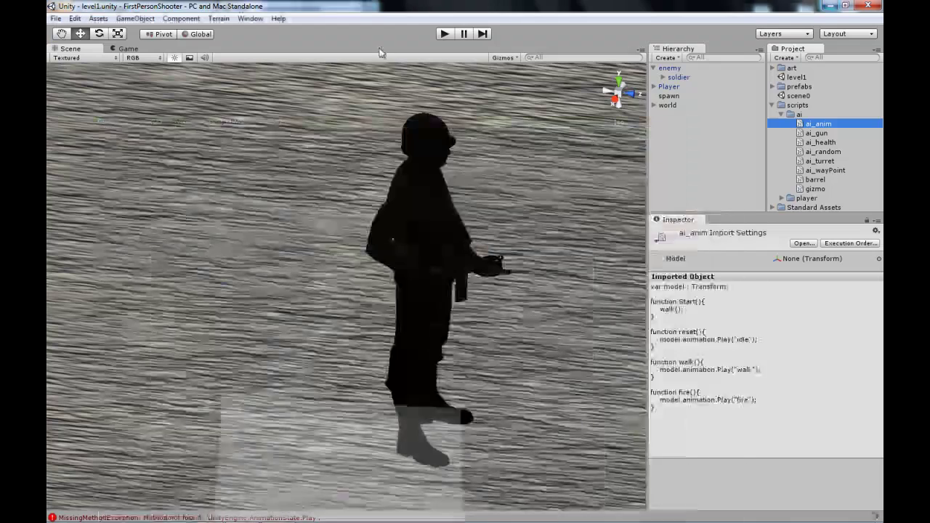
{"action": "left_click", "coordinate": [443, 34]}
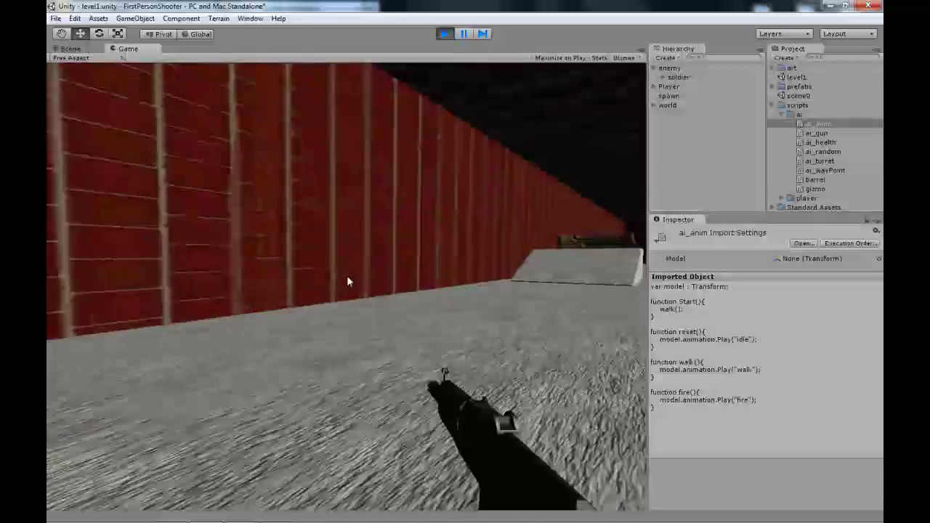
{"action": "key", "text": "w"}
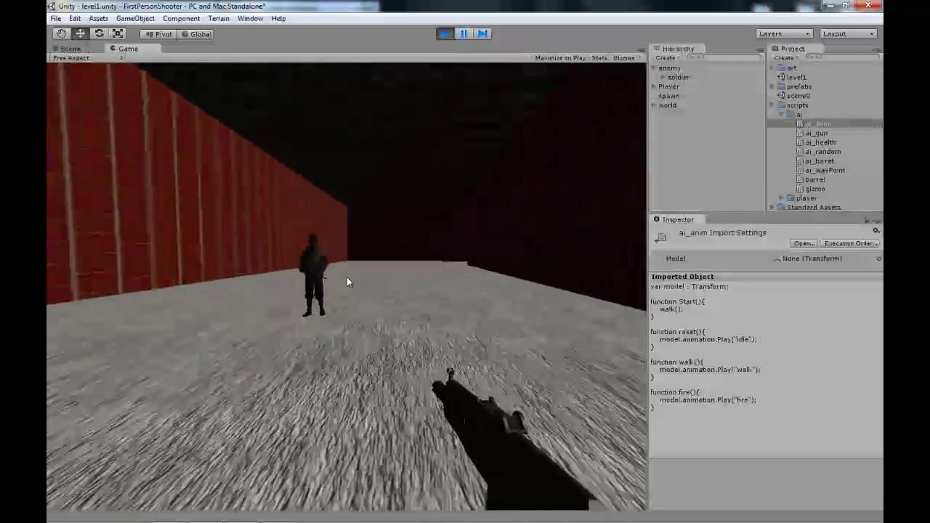
{"action": "key", "text": "a"}
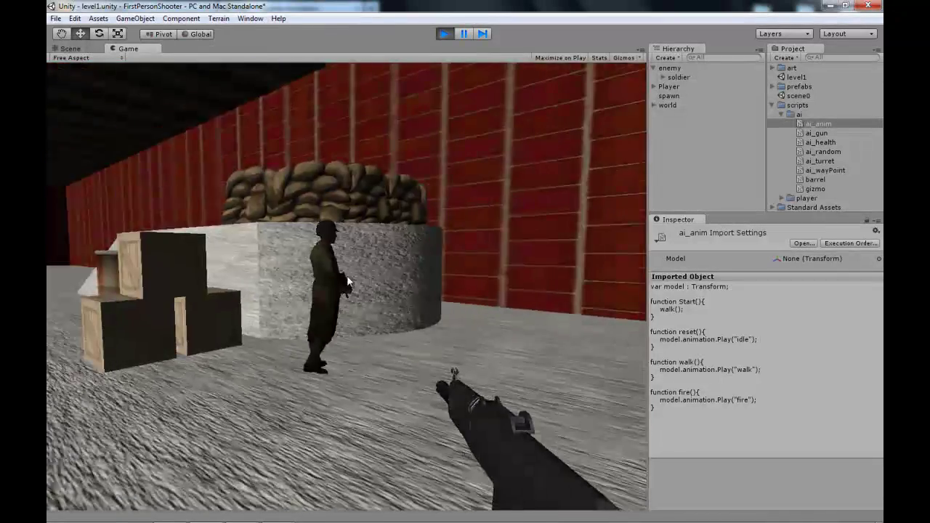
{"action": "key", "text": "d"}
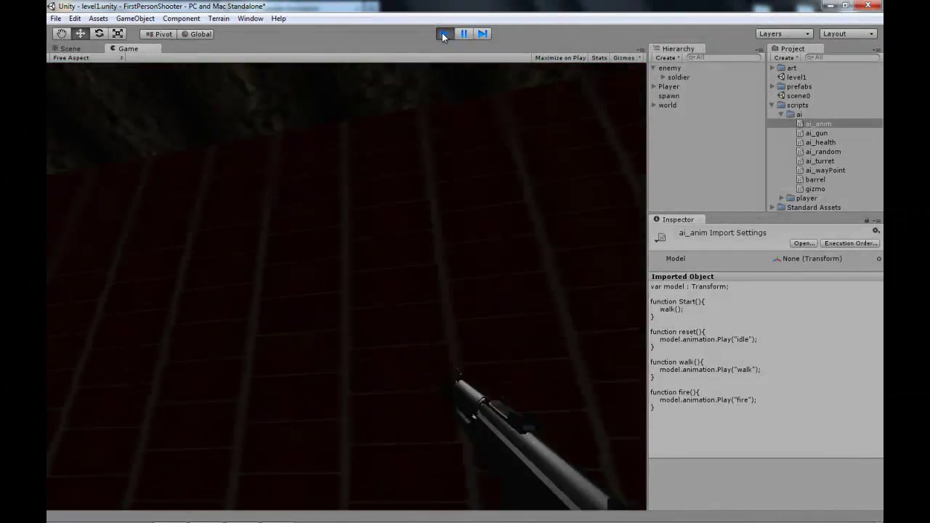
{"action": "left_click", "coordinate": [443, 33]}
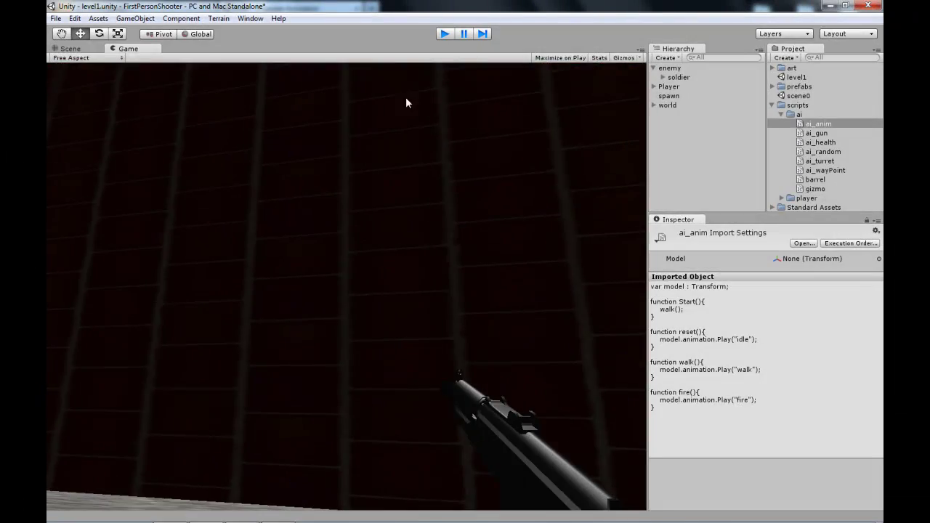
- Bring MonoDevelop with ai_anim.js back to the front from the taskbar
{"action": "left_click", "coordinate": [242, 512]}
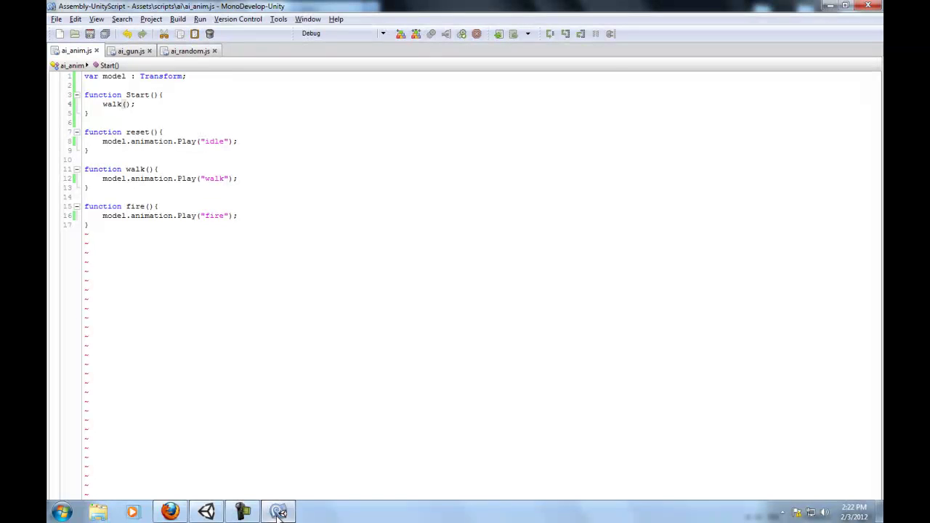